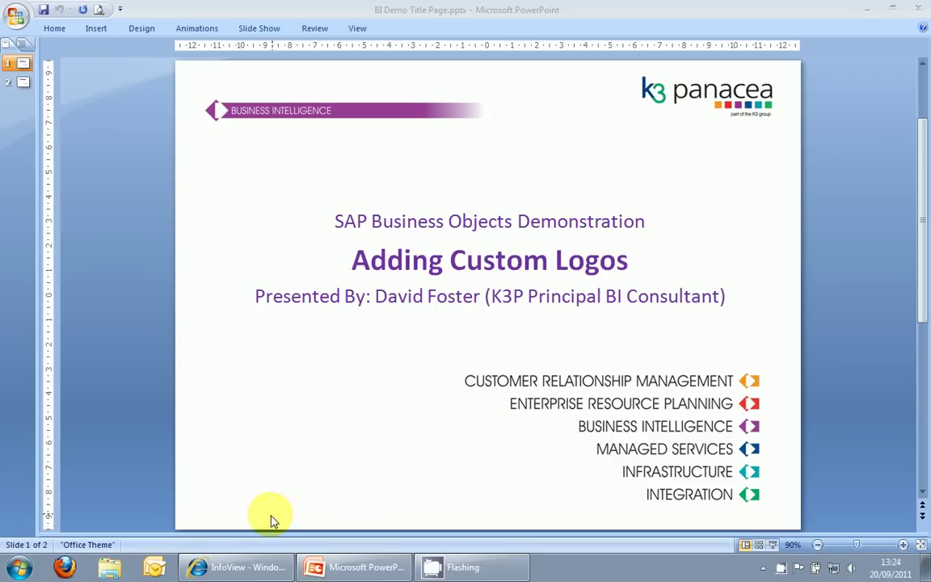
left_click(245, 571)
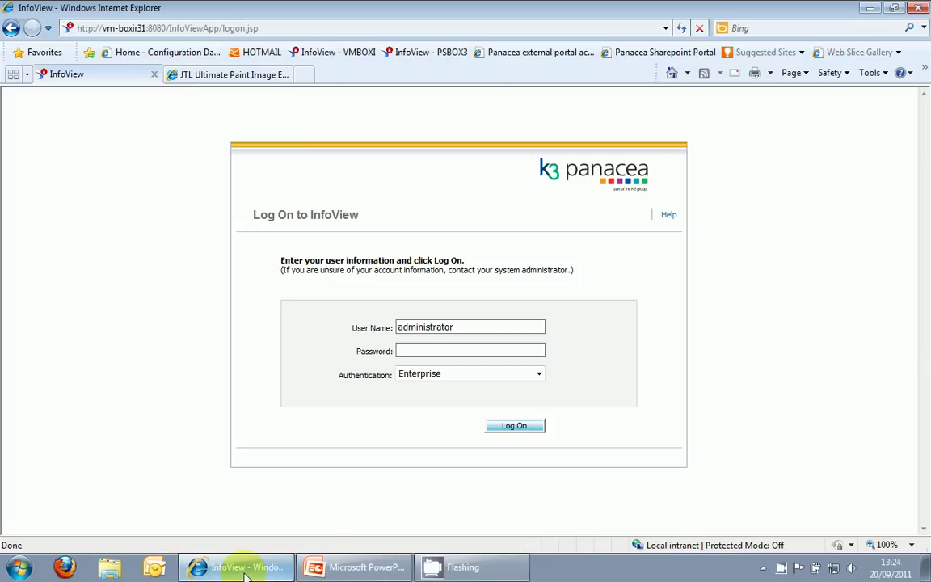
left_click(421, 353)
type("●●●●●●●●●●")
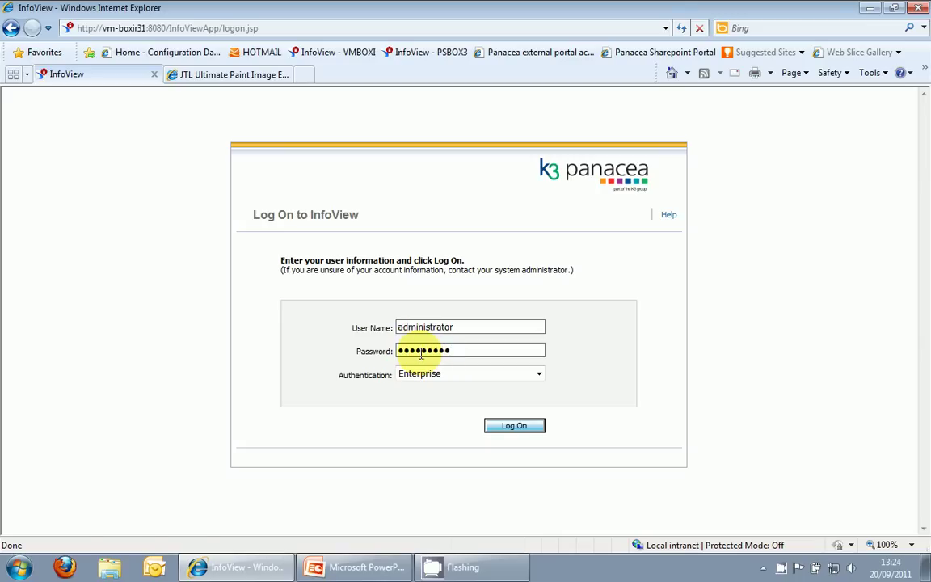
key("Return")
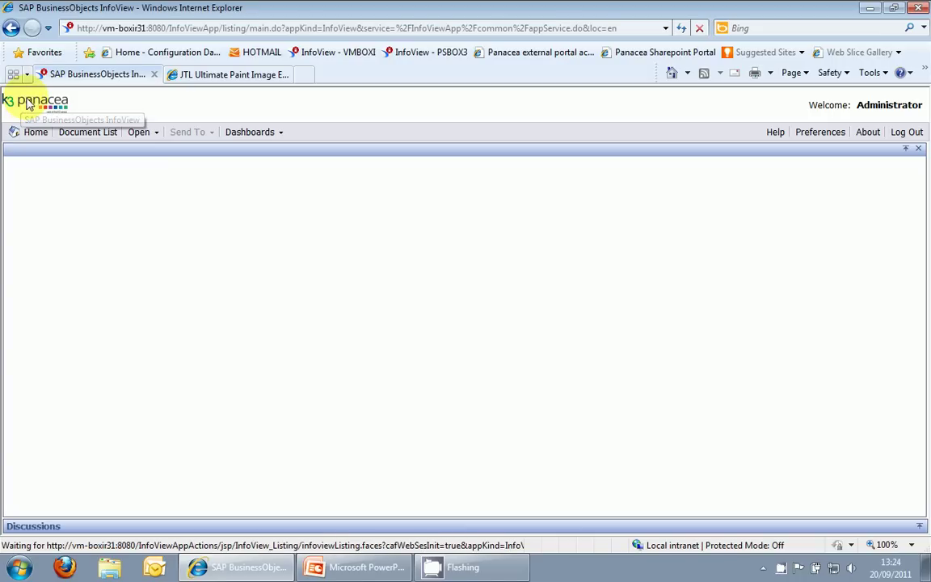
left_click(908, 138)
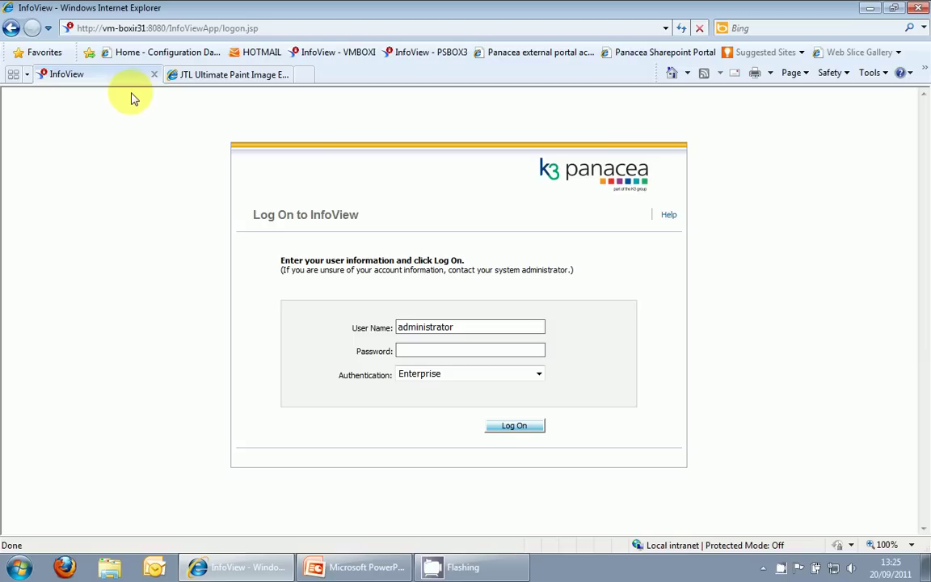
- Browse to Pictures > K3P Logos and select the red K3P_logo_96x30_demo.gif
left_click(111, 571)
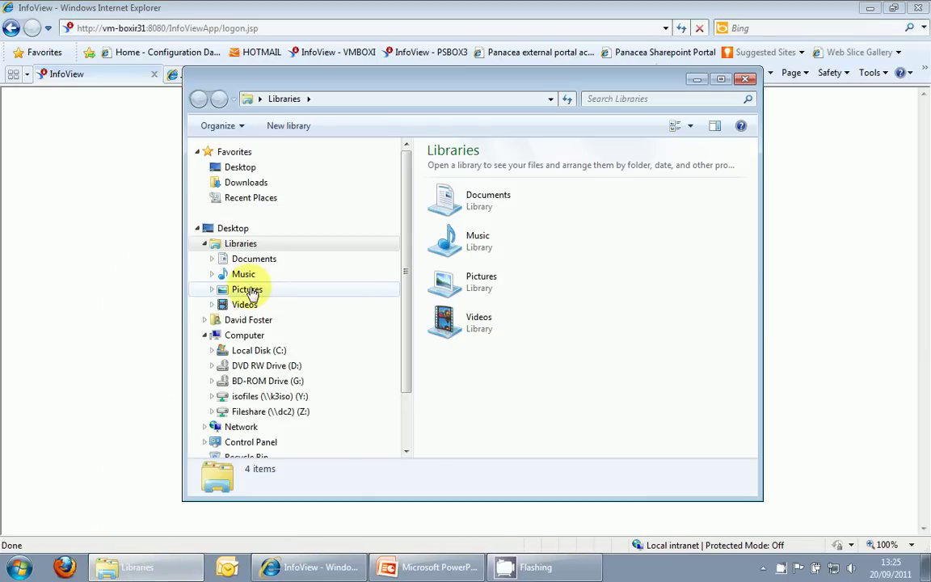
left_click(247, 289)
double_click(700, 209)
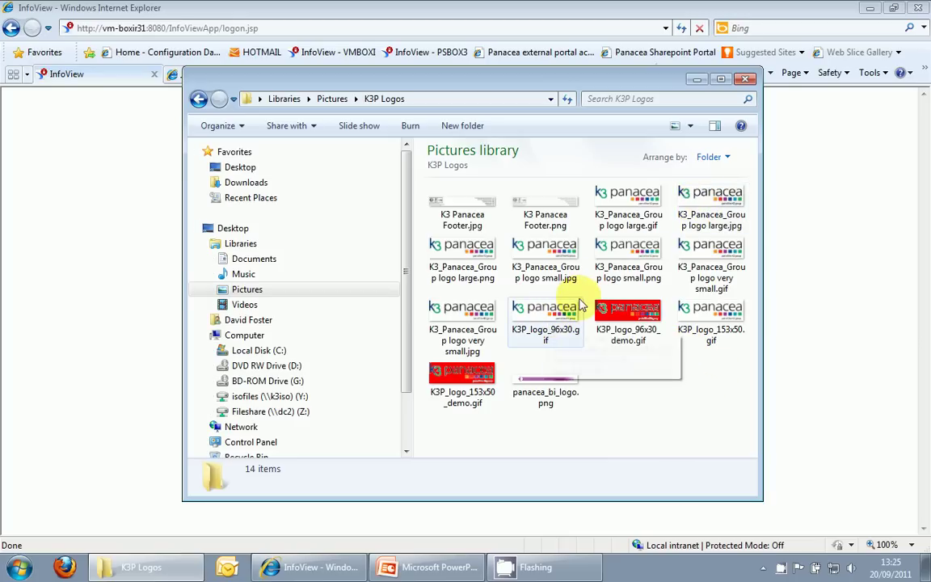
mouse_move(612, 315)
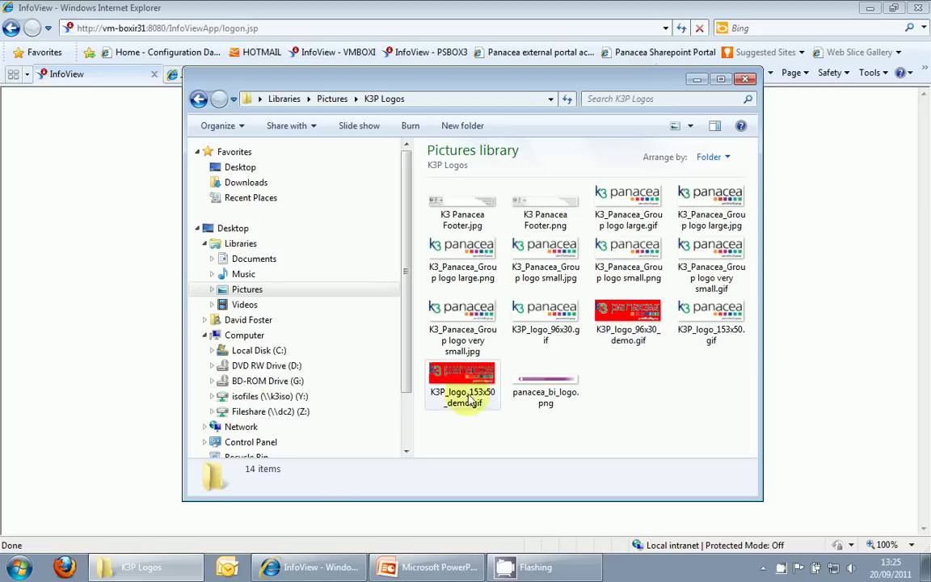
left_click(621, 311)
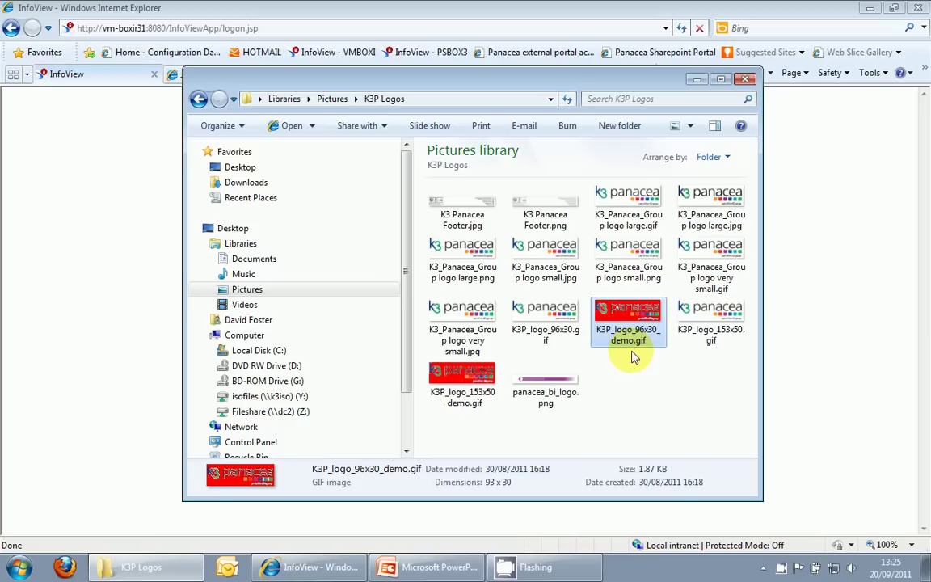
mouse_move(644, 336)
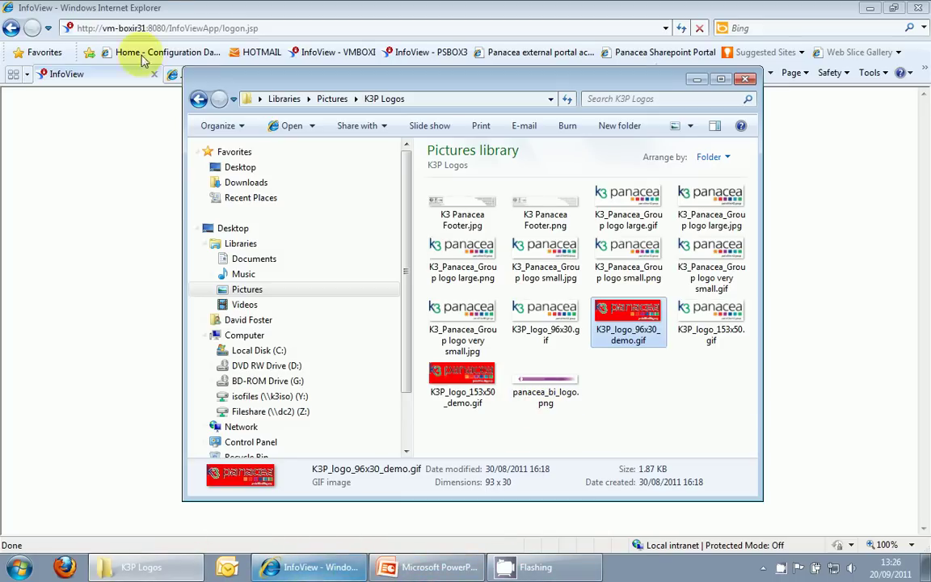
left_click(150, 152)
left_click(188, 72)
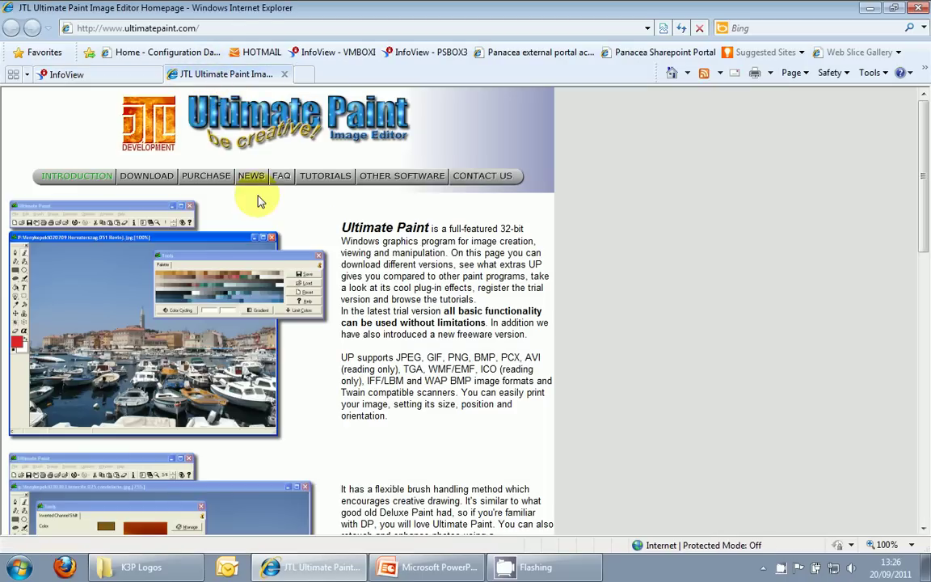
left_click(91, 74)
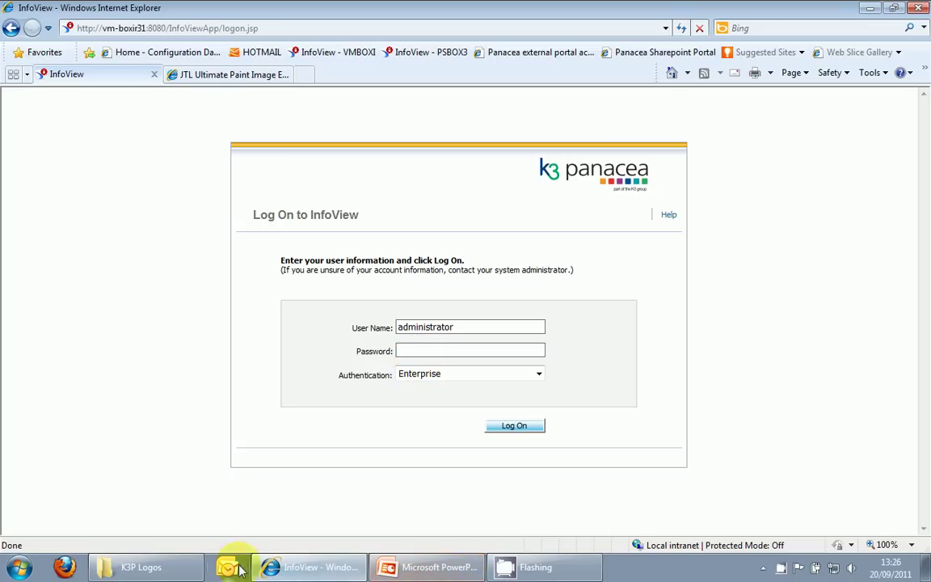
left_click(145, 567)
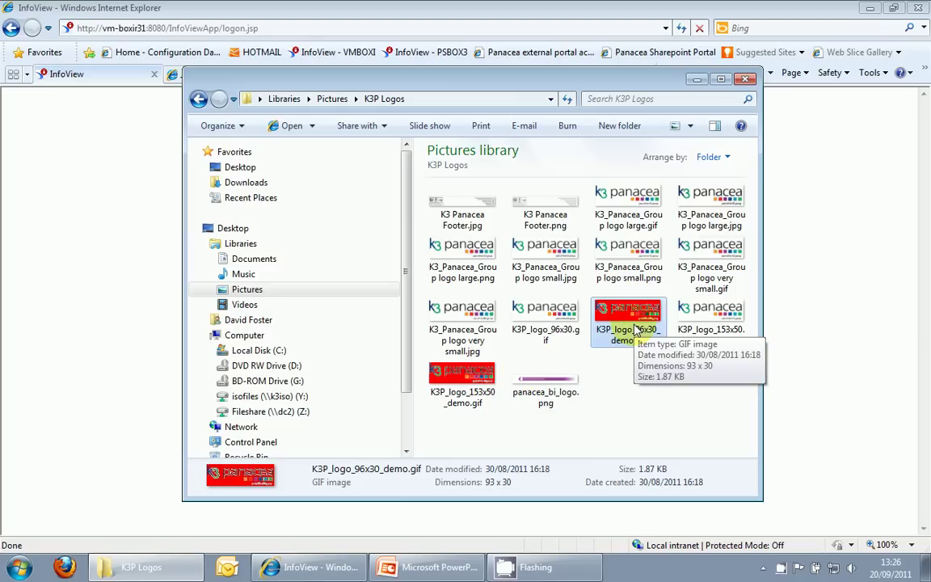
- Connect to the saved vm-boxir31 remote desktop, entering the account password
left_click(16, 565)
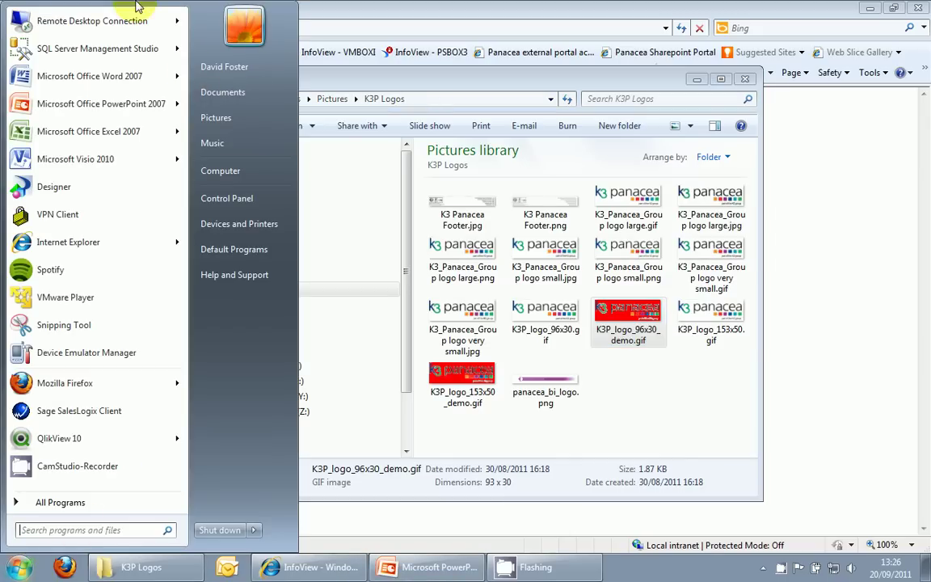
left_click(181, 24)
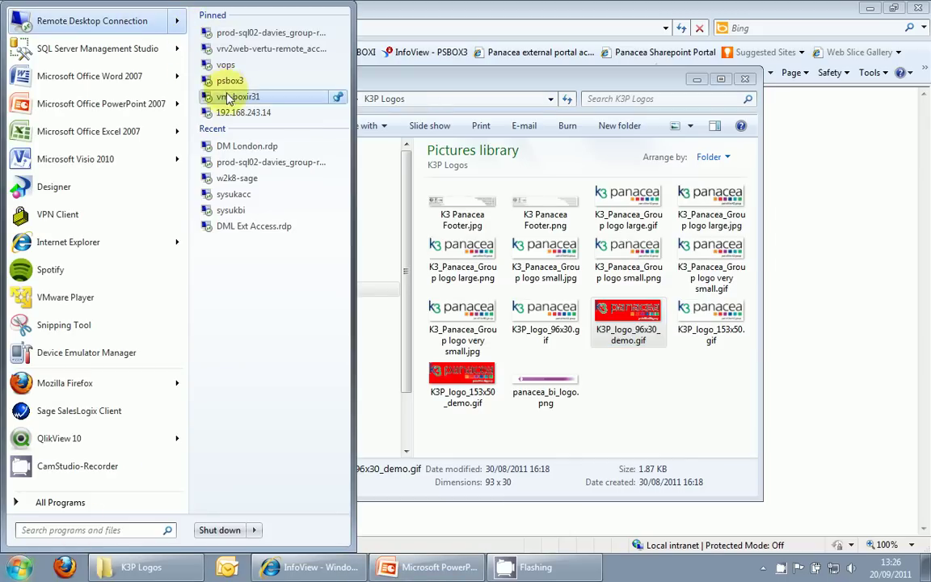
left_click(234, 97)
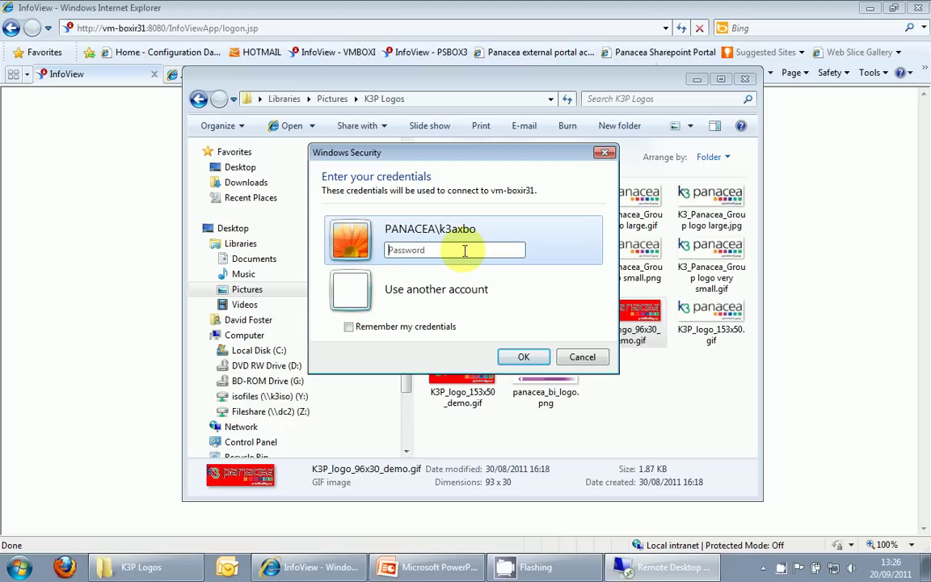
type("***************")
key("Return")
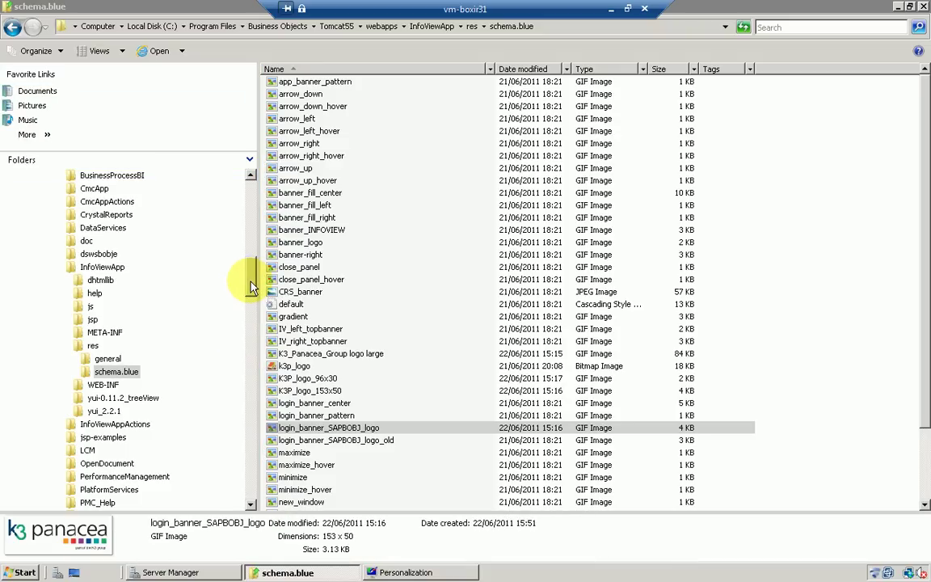
- Paste K3P_logo_96x30_demo.gif into the remote schema.blue folder, keeping its original name
left_click_drag(250, 287, 250, 191)
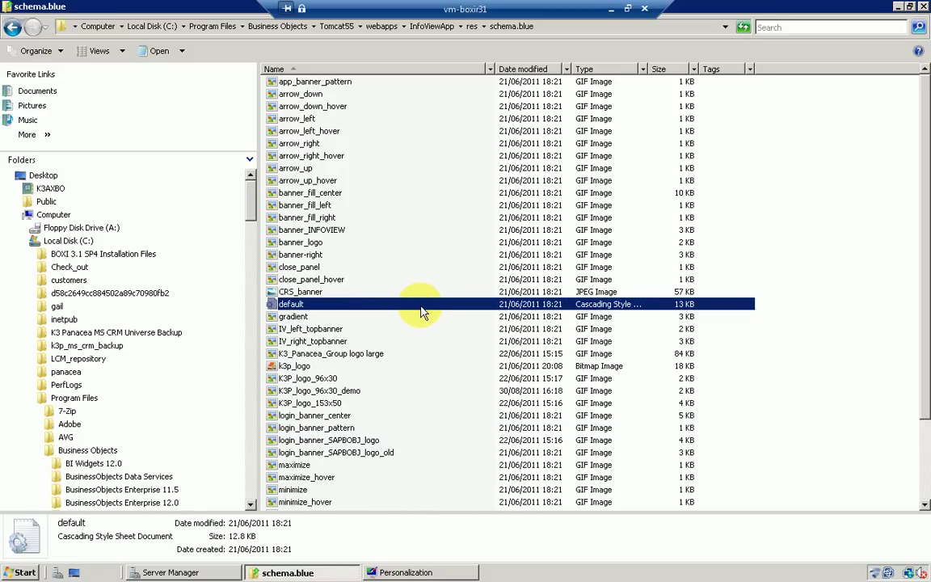
left_click(299, 390)
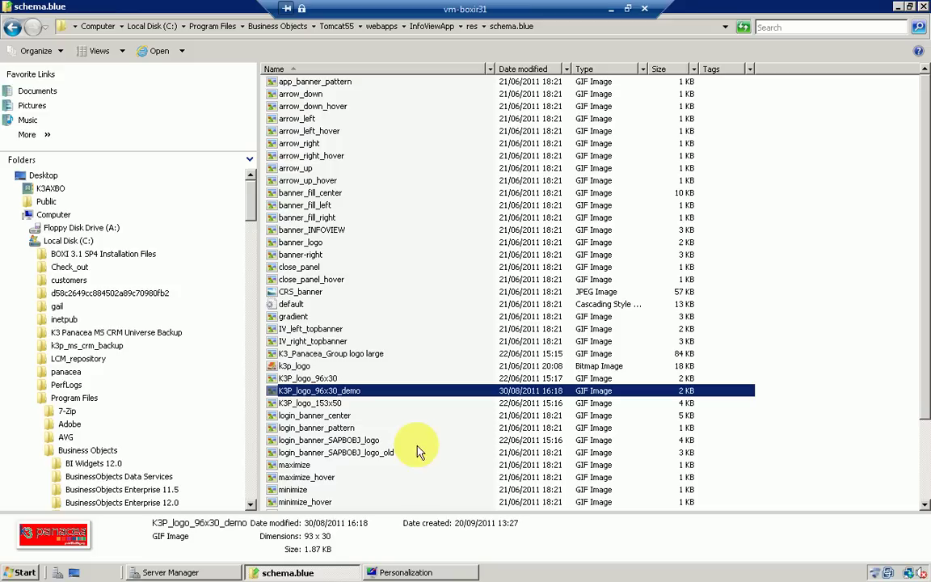
left_click(332, 393)
key("ctrl+c")
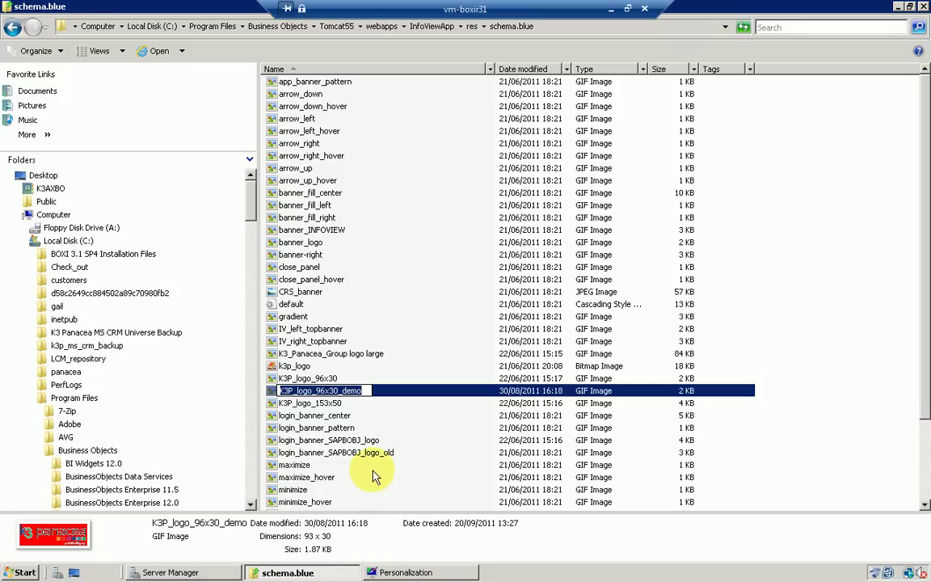
left_click(420, 428)
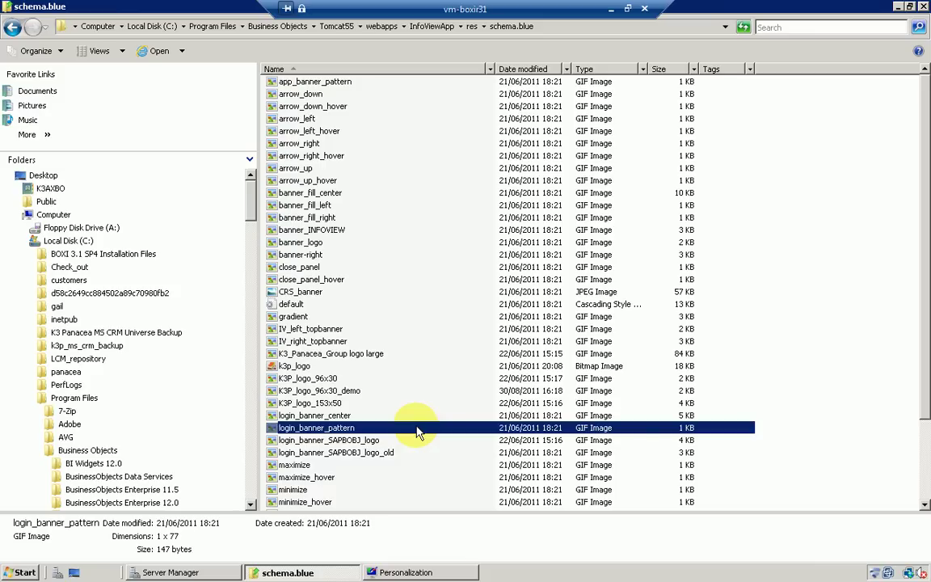
left_click(611, 11)
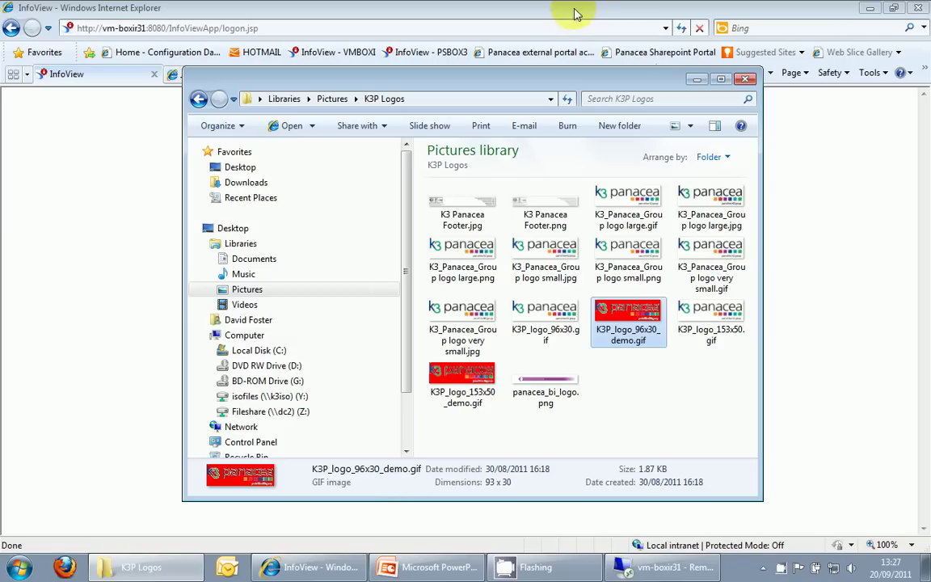
left_click(230, 27)
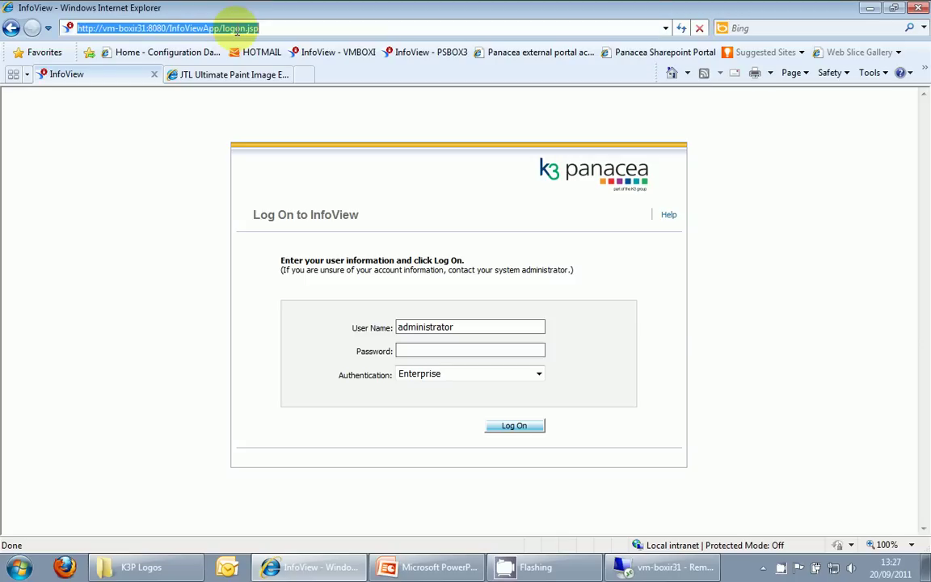
type("vm")
key("Down")
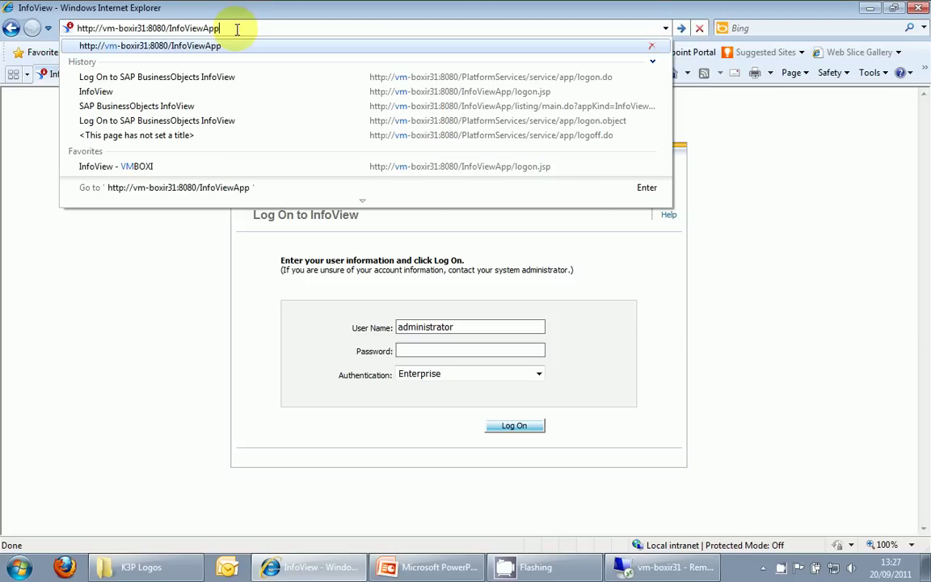
key("BackSpace")
key("BackSpace")
key("BackSpace")
key("BackSpace")
key("BackSpace")
key("BackSpace")
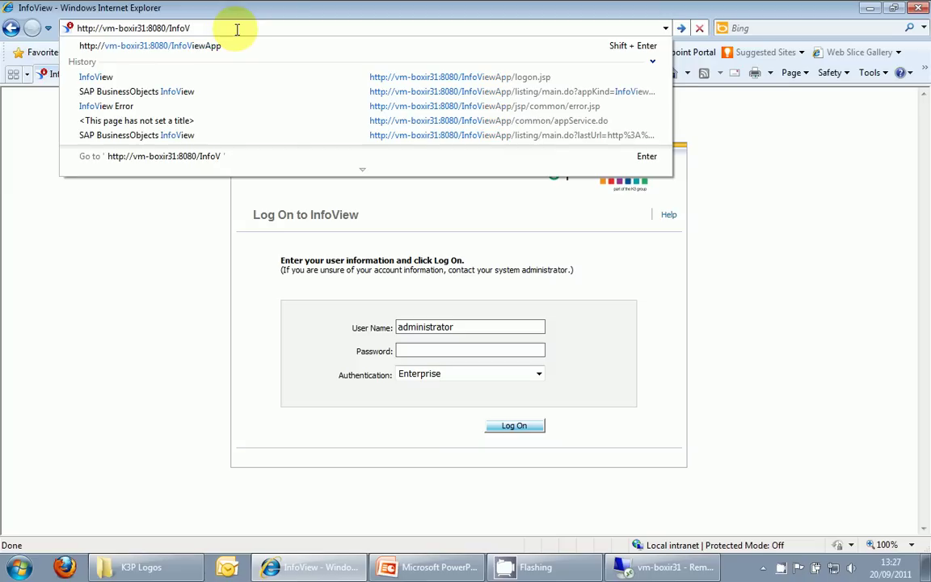
key("BackSpace")
key("BackSpace")
key("BackSpace")
key("BackSpace")
key("BackSpace")
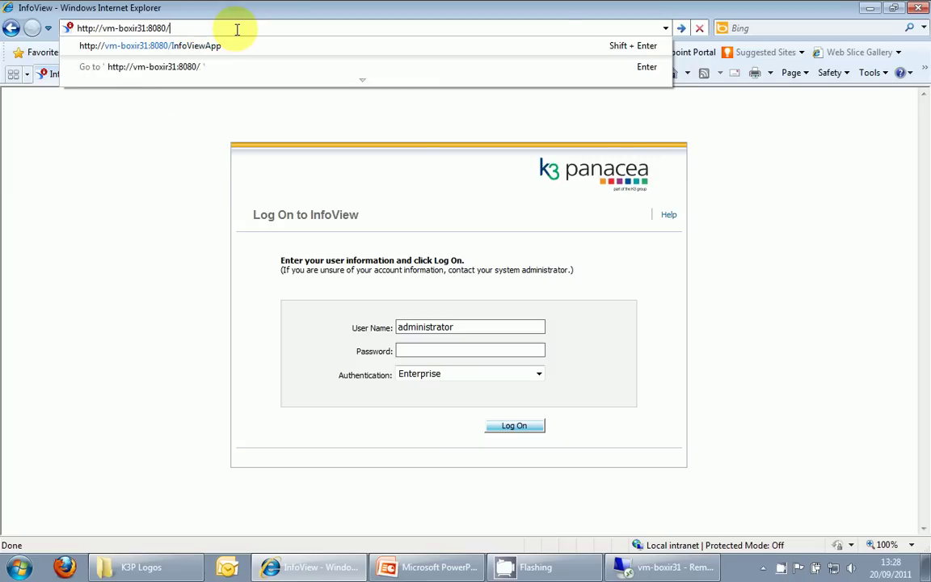
type("Cmc")
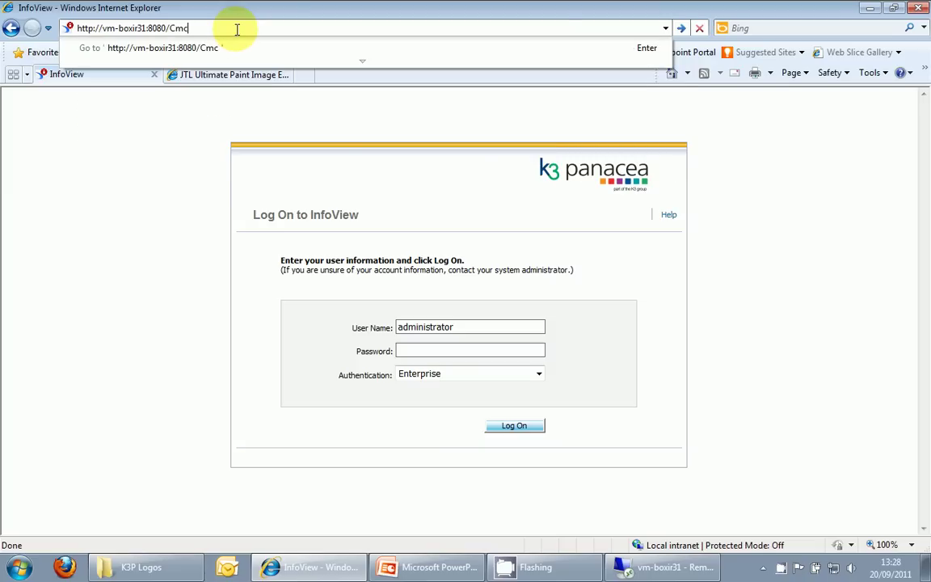
type("App")
key("Return")
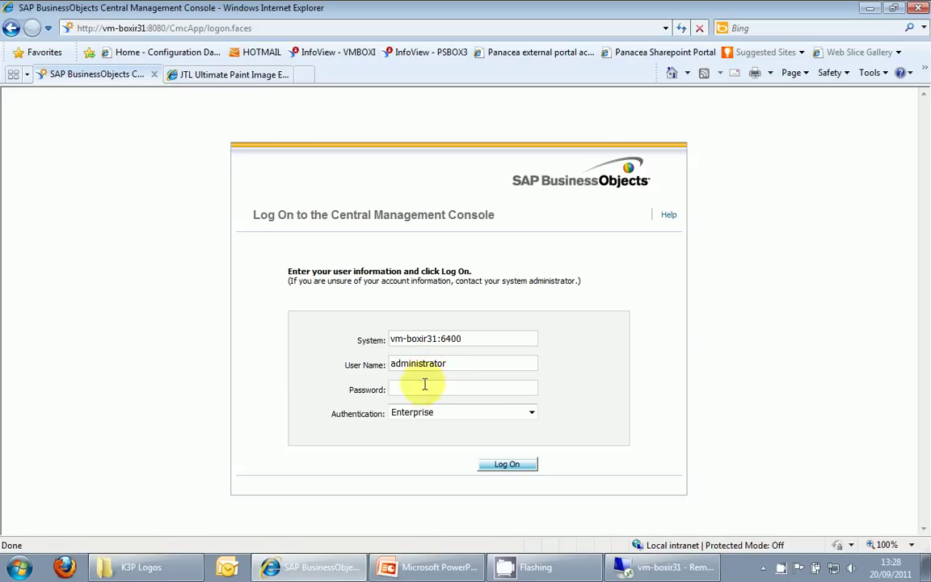
- Log on to the CMC with the administrator password
left_click(421, 387)
type("*********")
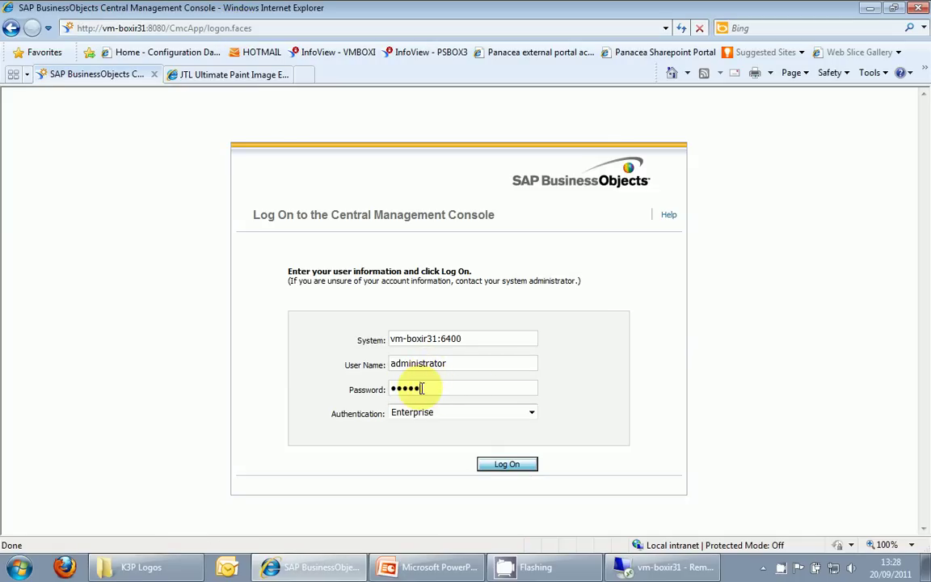
key("Return")
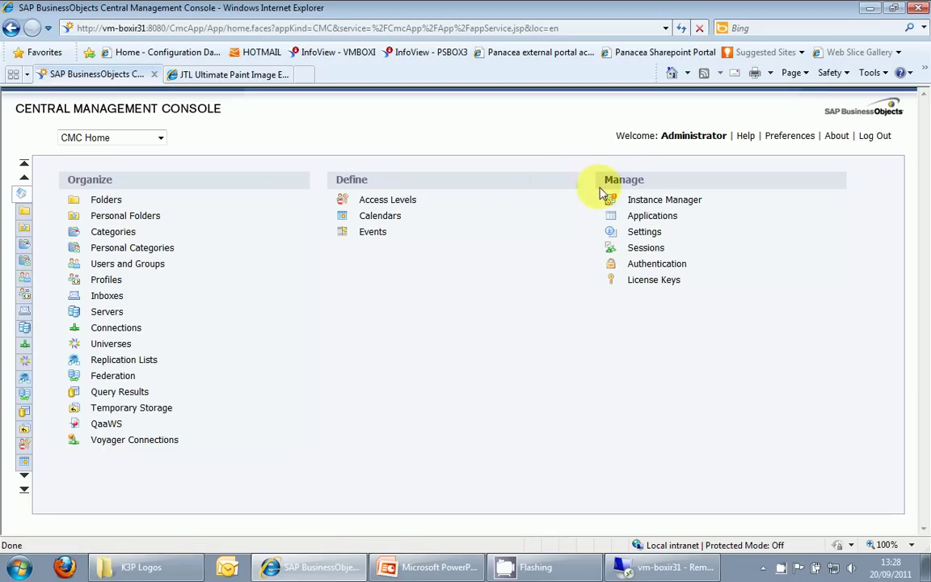
- From the CMC Applications page, open the InfoView application's Properties
left_click(637, 217)
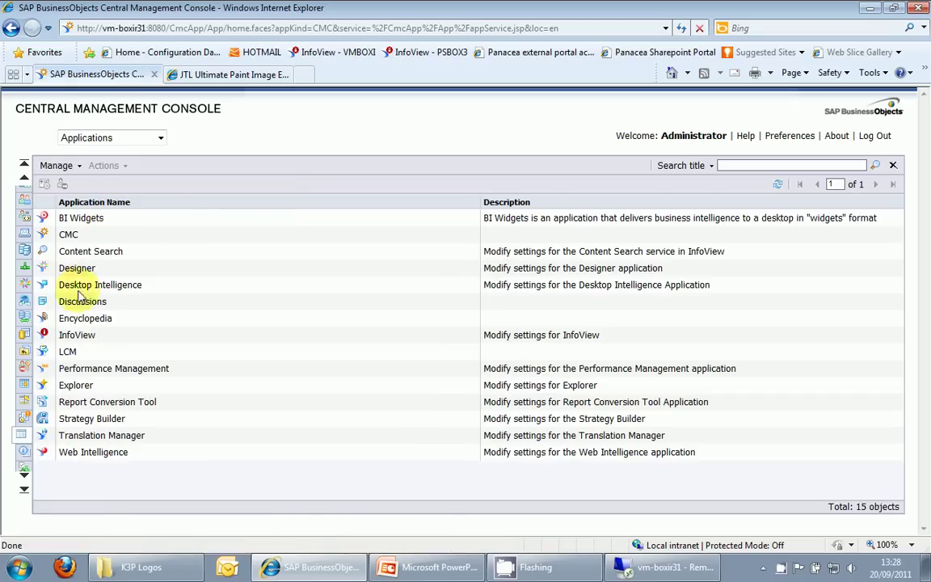
right_click(76, 338)
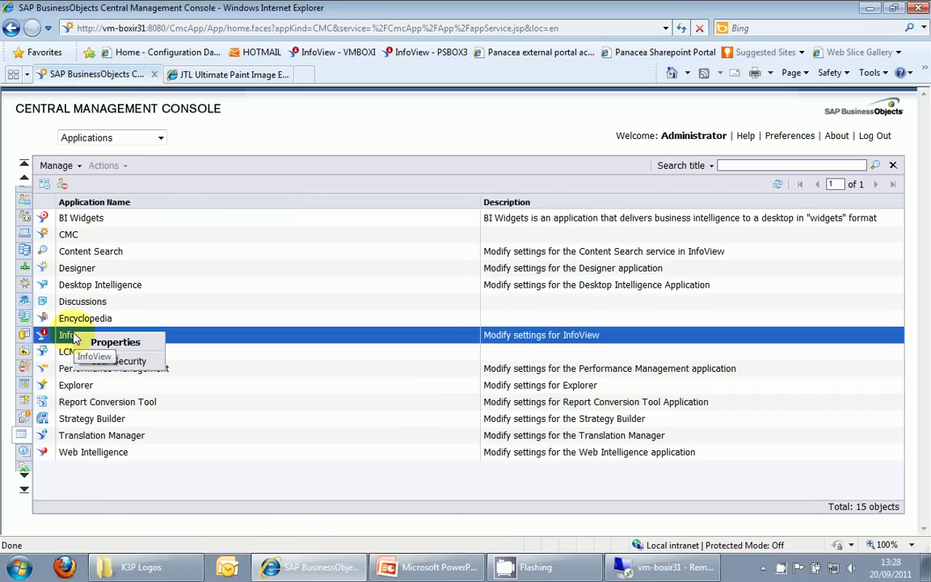
left_click(103, 345)
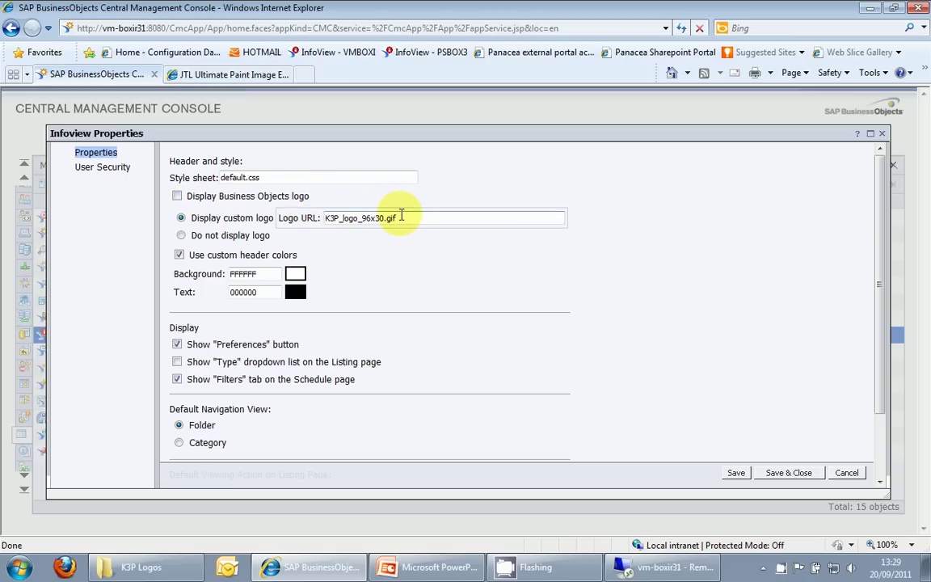
- Change InfoView's Logo URL to K3P_logo_96x30_demo.gif and Save & Close
left_click_drag(390, 215, 312, 218)
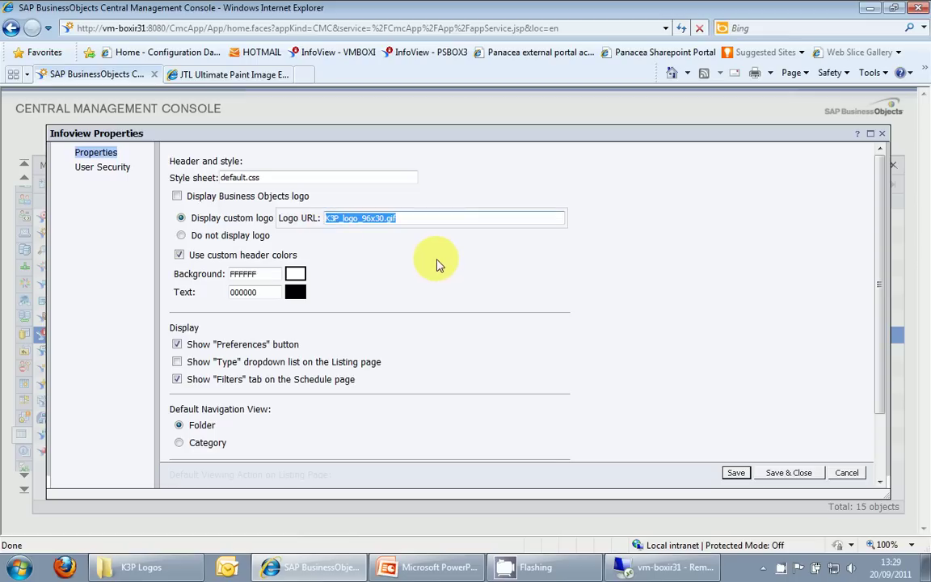
key("ctrl+v")
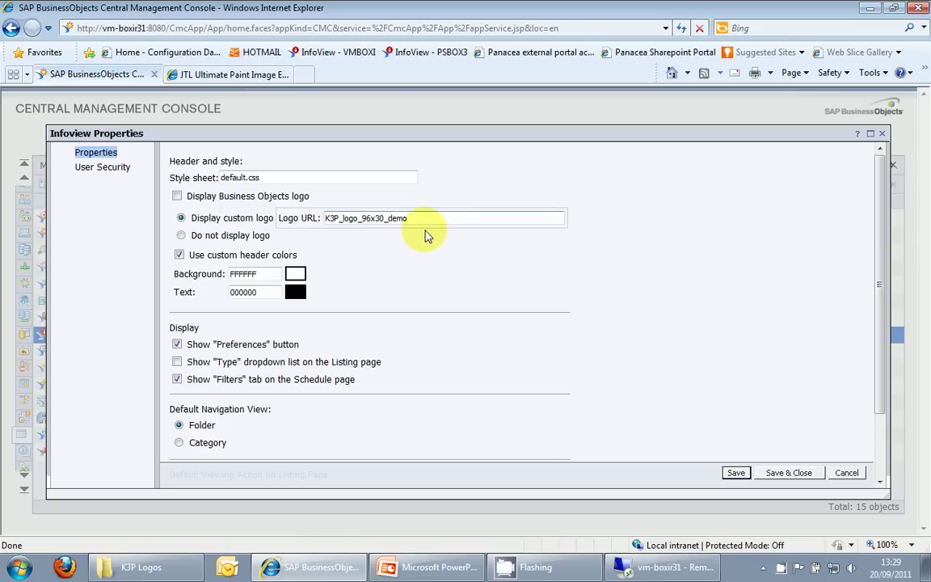
type(".gif")
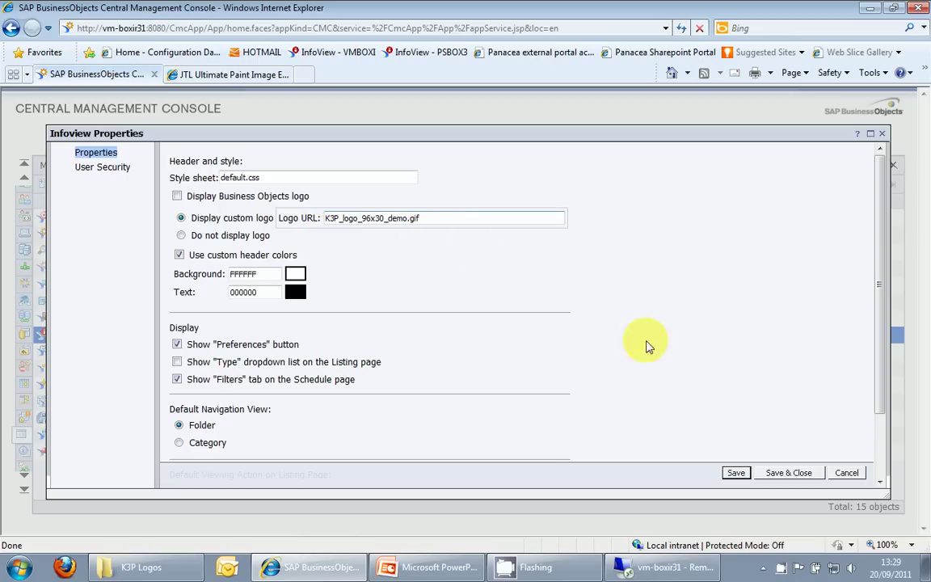
left_click(784, 473)
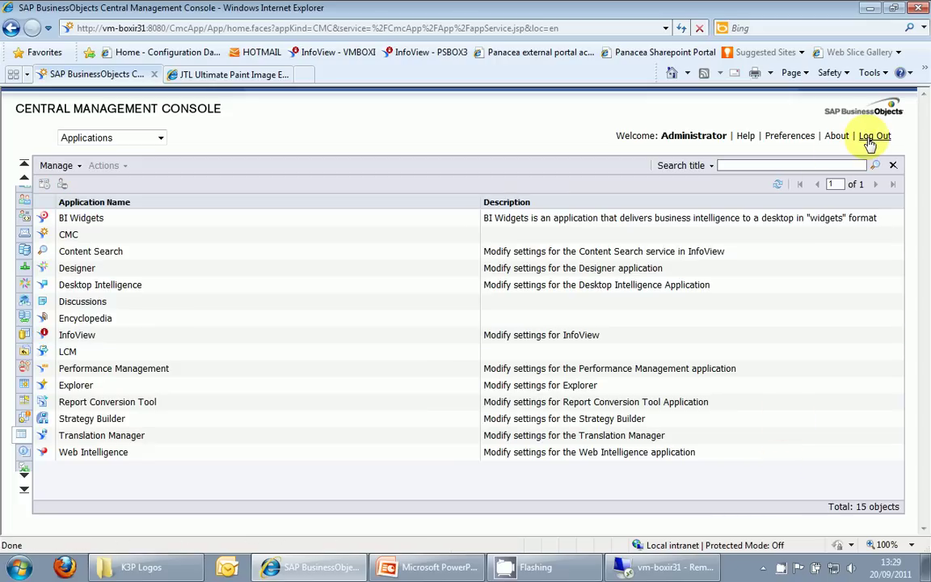
- Log out of the CMC and load the InfoViewApp logon page
left_click(872, 138)
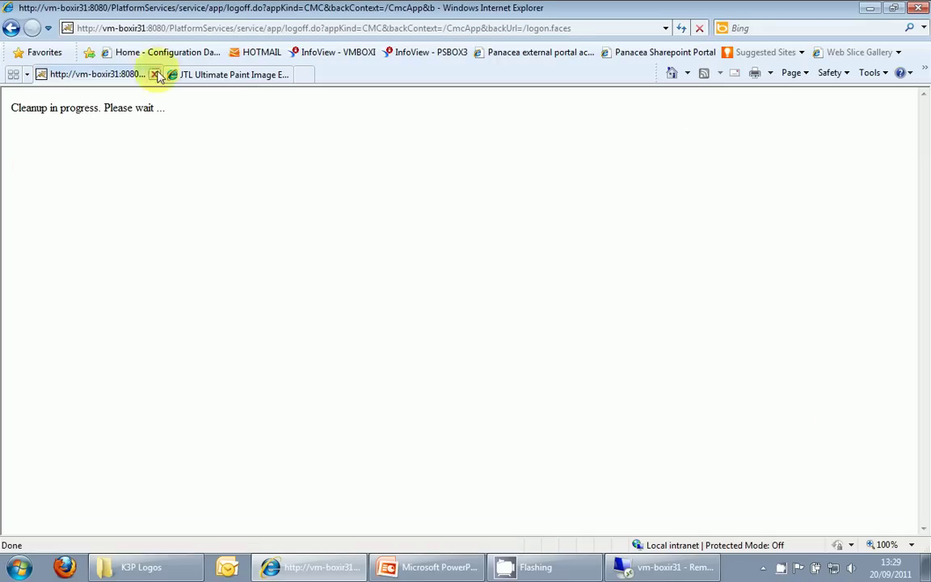
left_click(178, 27)
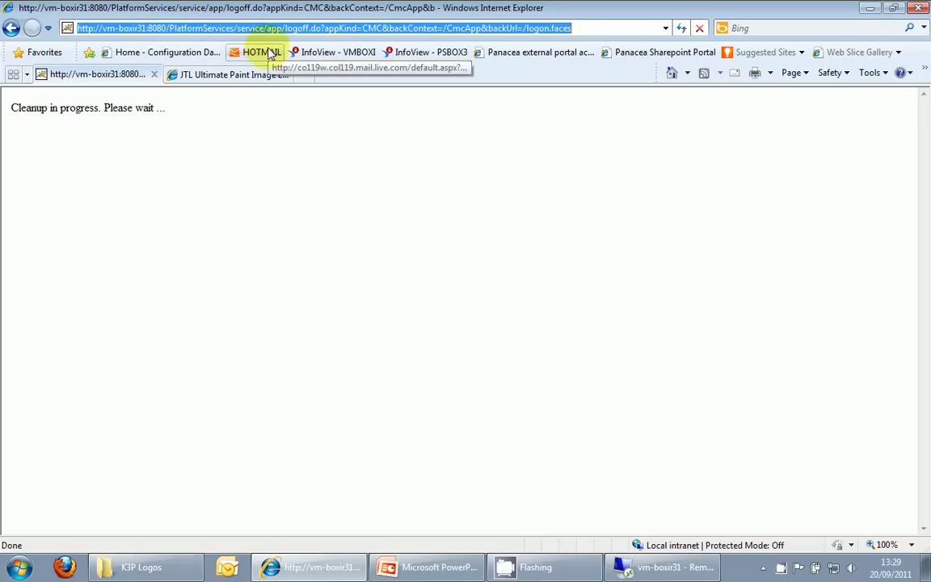
type("vm")
key("Down")
key("Down")
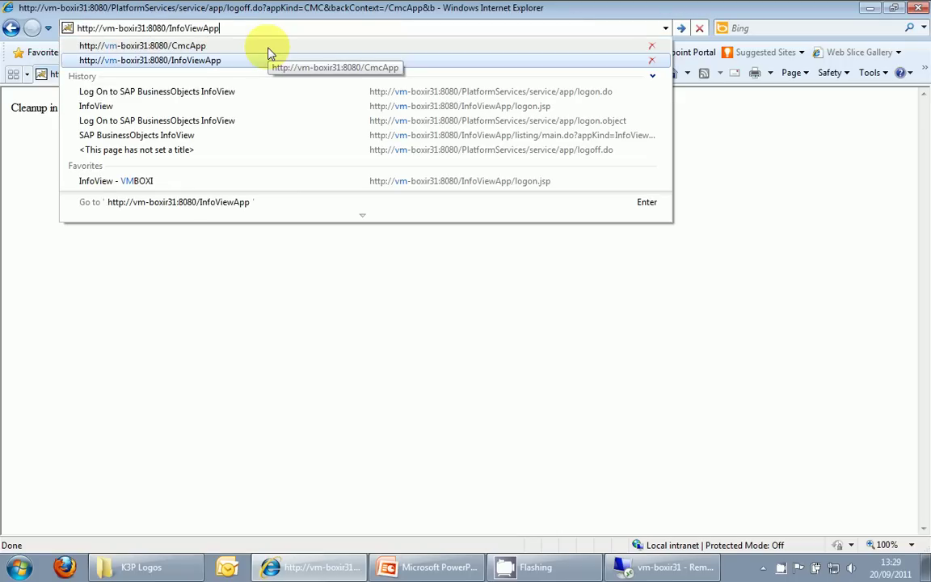
key("Return")
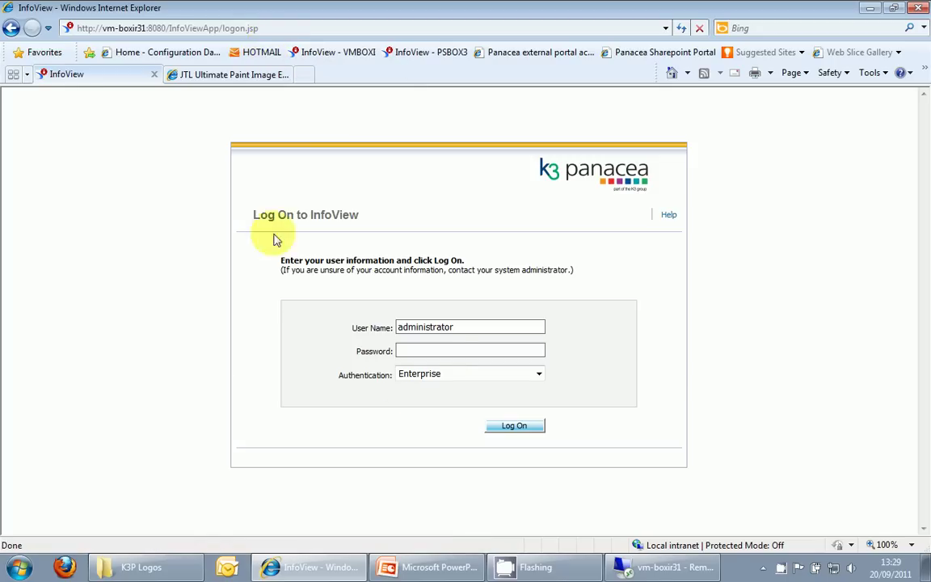
- Enter the InfoView password, correcting a mistype, and log on
left_click(428, 351)
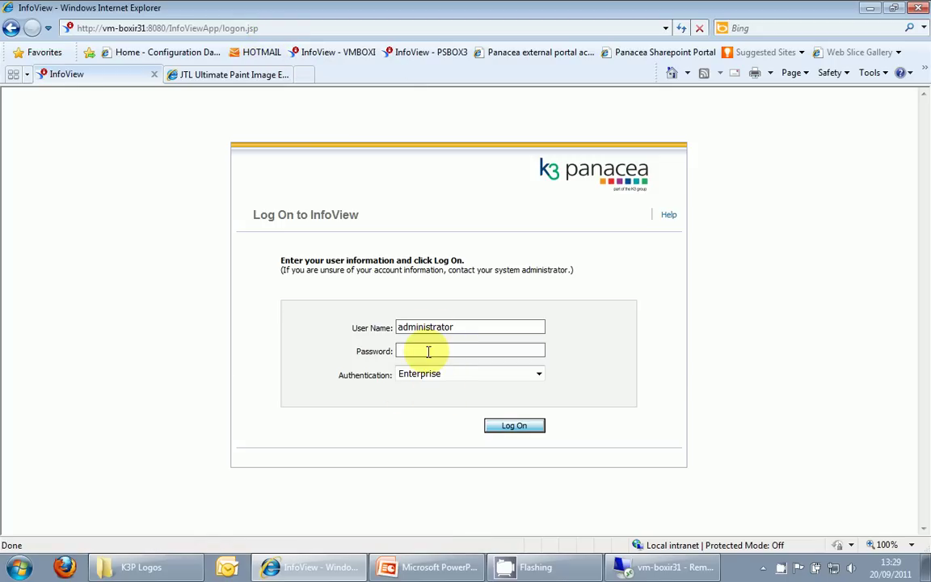
type("*****")
key("BackSpace")
key("BackSpace")
key("BackSpace")
key("BackSpace")
type("*********")
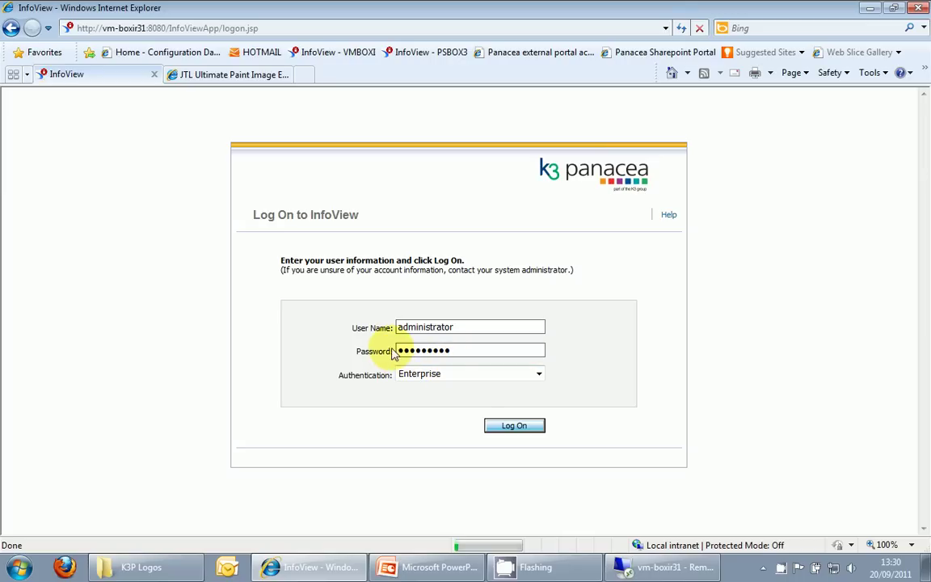
left_click(524, 432)
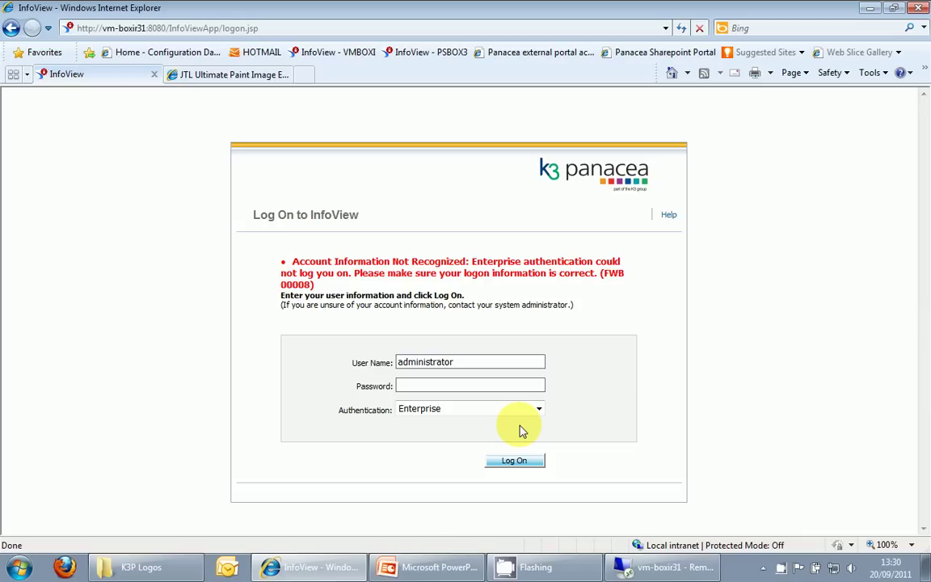
- Re-enter the account password and resubmit the logon after the error
left_click(456, 383)
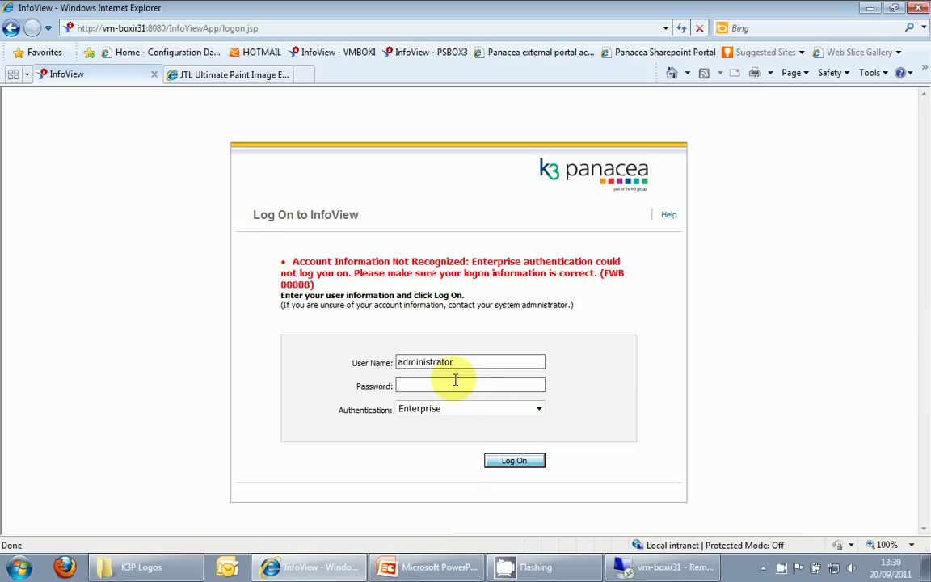
type("•••••••••")
left_click(518, 471)
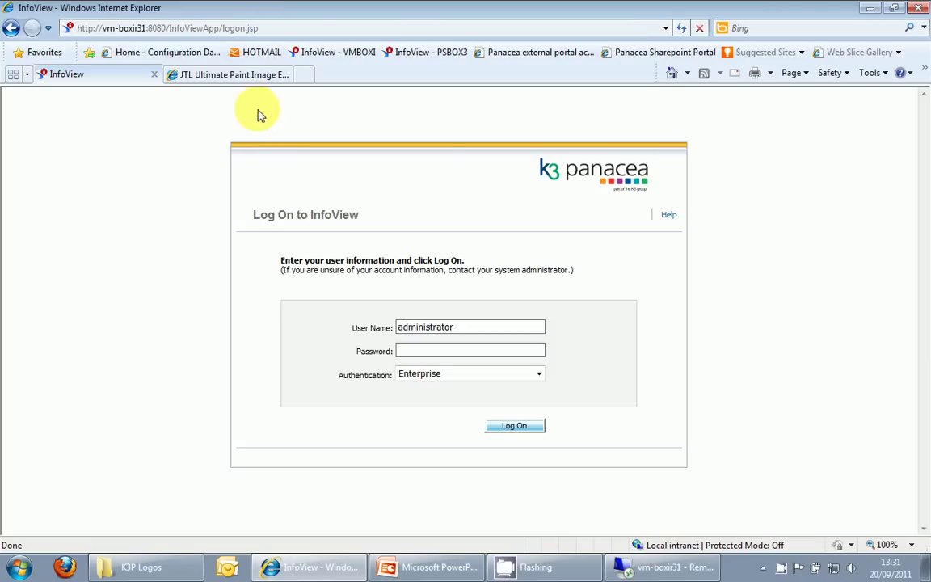
- Inspect the server's login_banner_SAPBOBJ_logo, then select local K3P_logo_153x50_demo.gif and return to the server
left_click(691, 569)
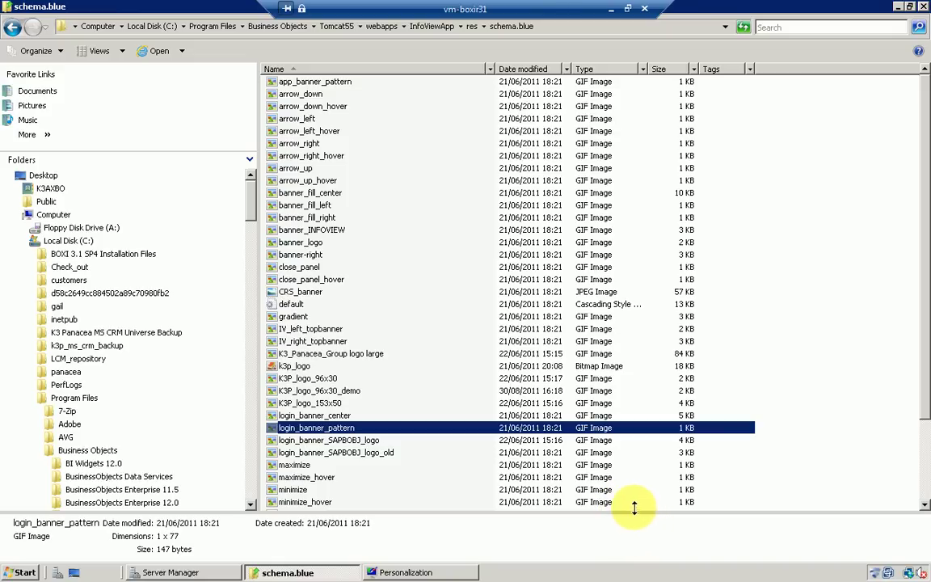
left_click(288, 441)
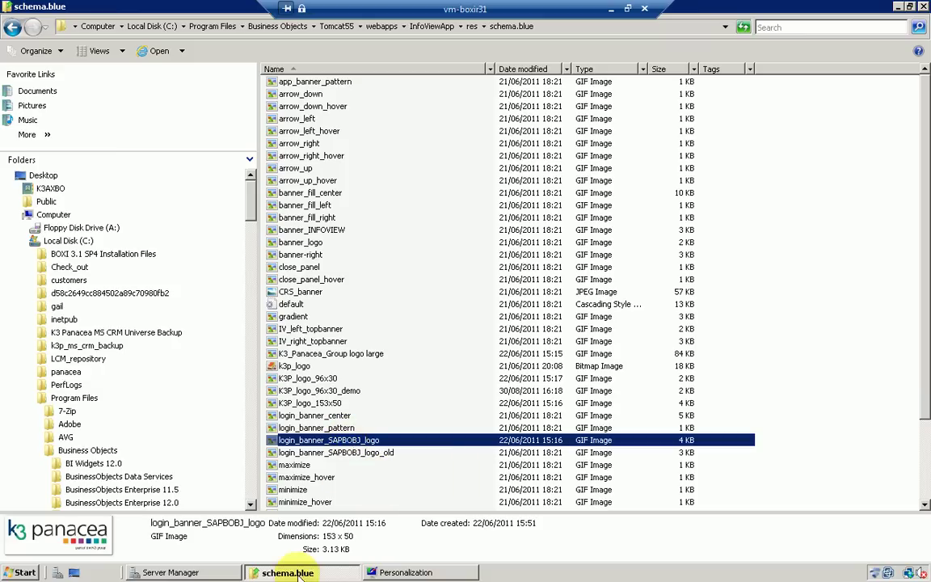
left_click(611, 9)
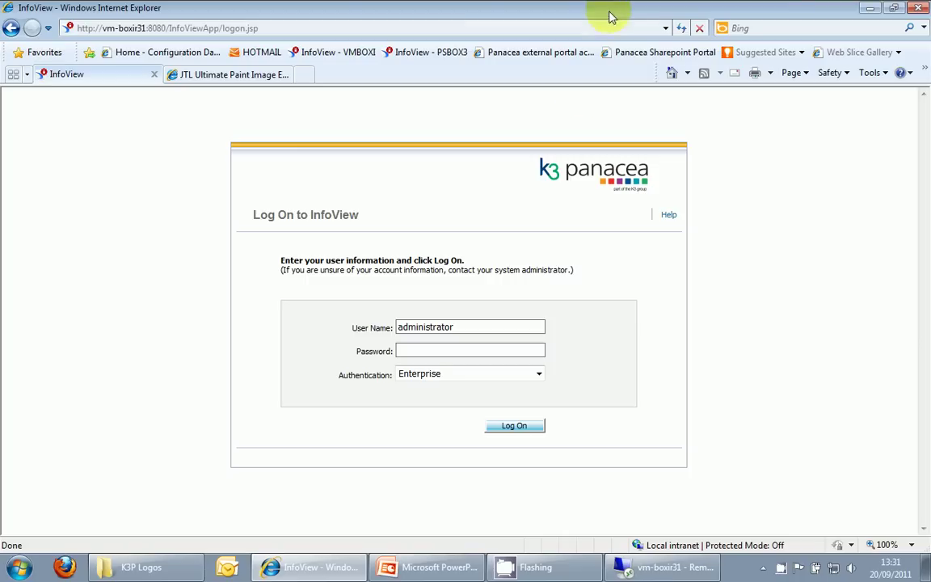
left_click(170, 569)
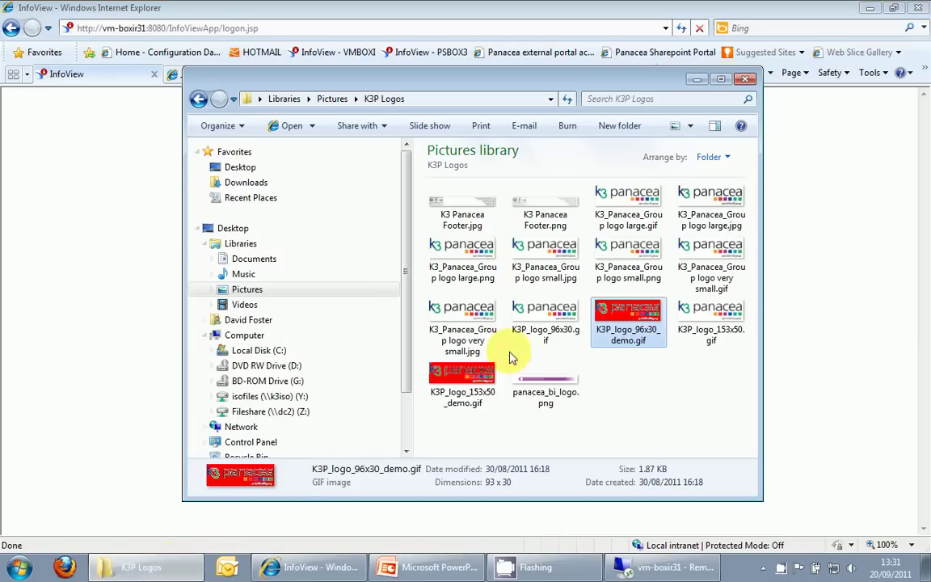
left_click(454, 380)
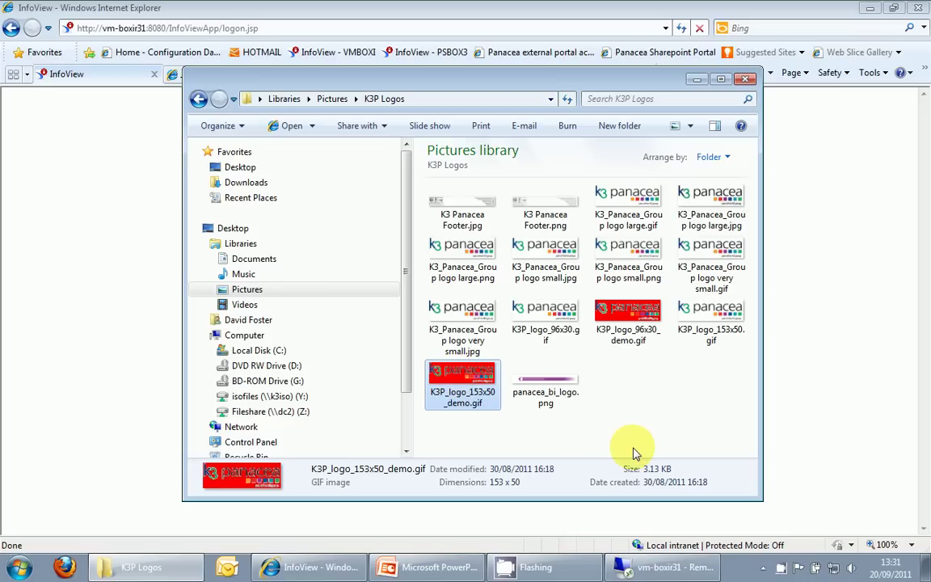
left_click(643, 570)
- Rename the old login_banner_SAPBOBJ_logo to login_banner_SAPBOBJ_logo_bkp
left_click(424, 416)
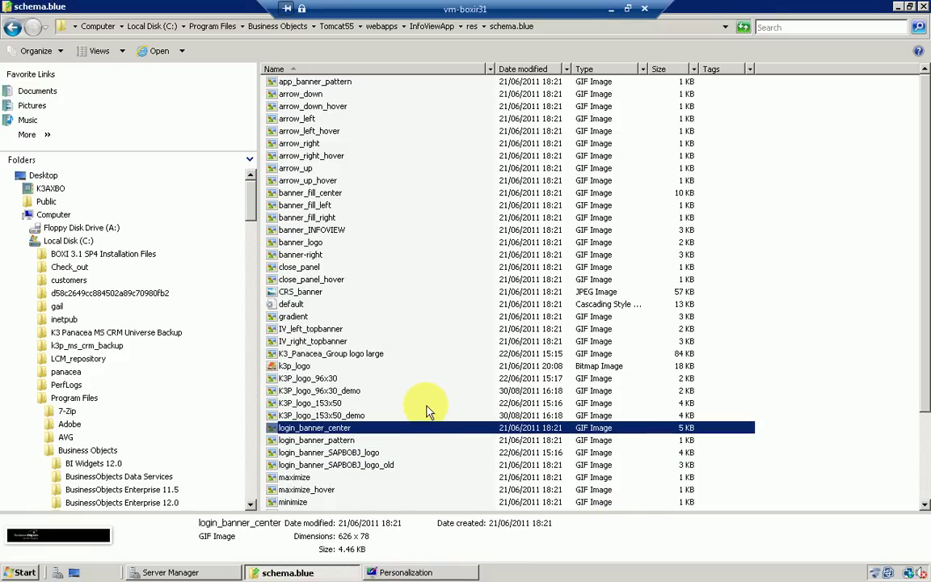
left_click(358, 416)
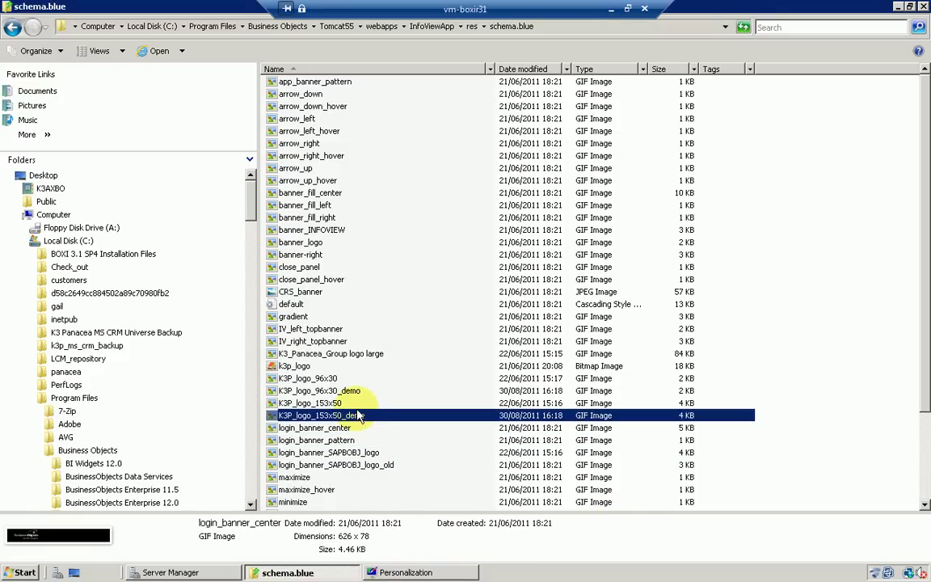
left_click(364, 454)
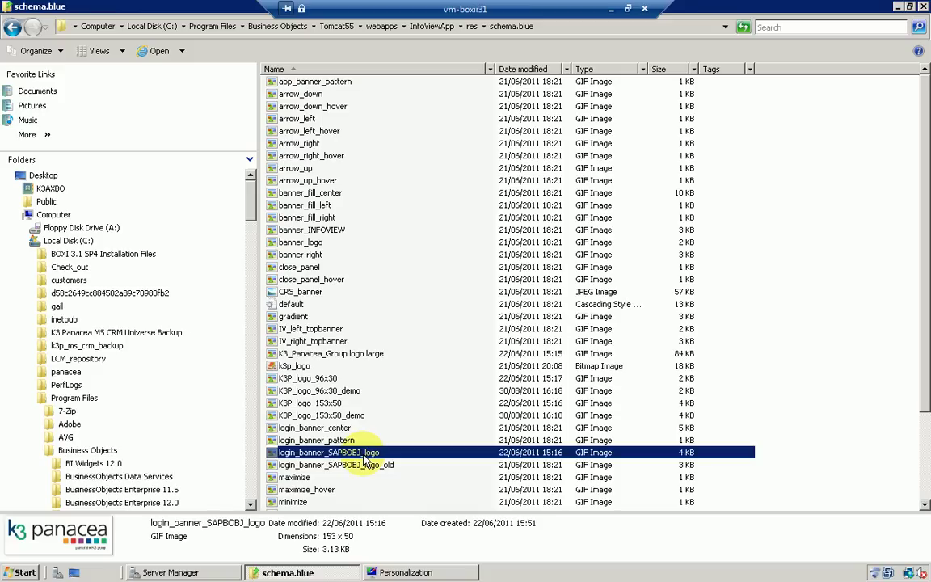
left_click(370, 453)
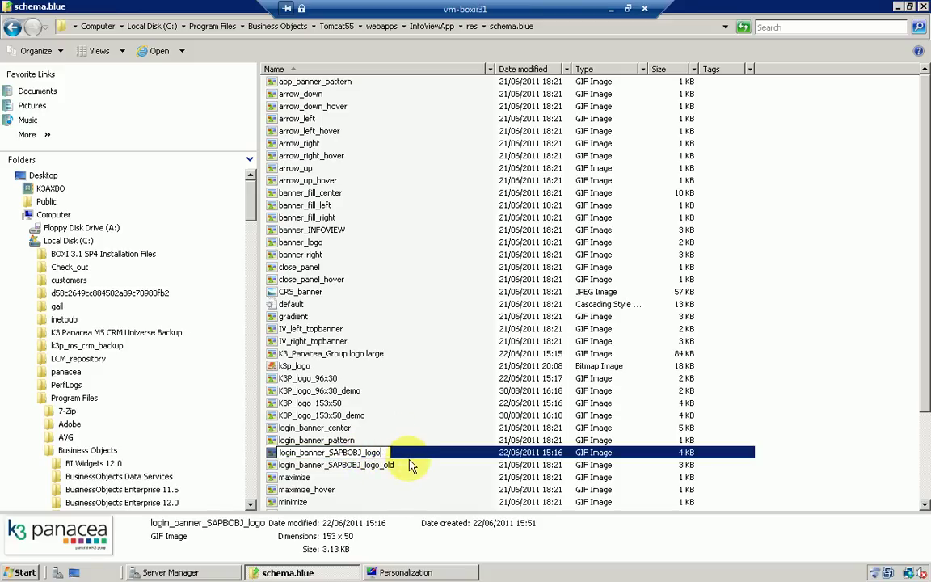
type("_bkp")
key("Return")
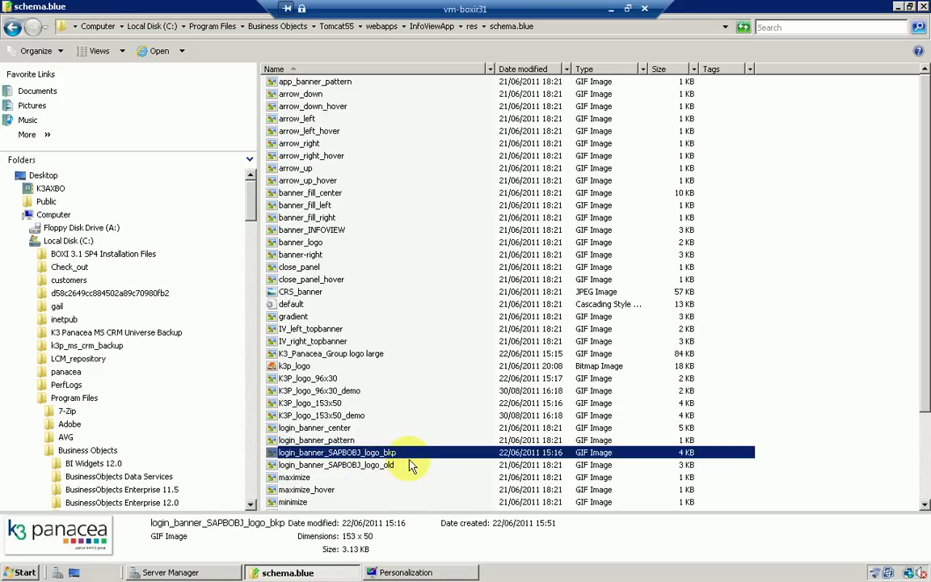
- Rename K3P_logo_153x50_demo to login_banner_SAPBOBJ_logo
left_click(349, 416)
left_click(352, 415)
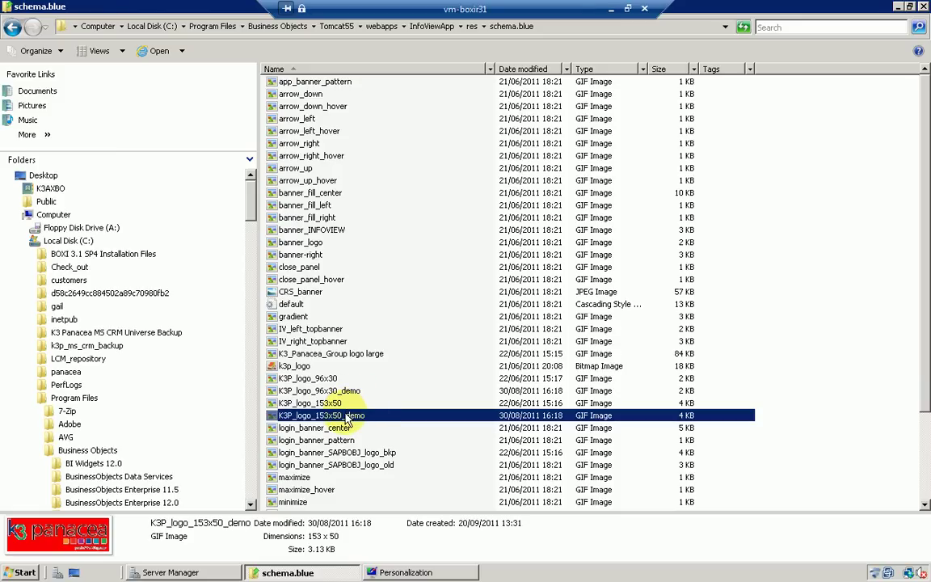
type("login_")
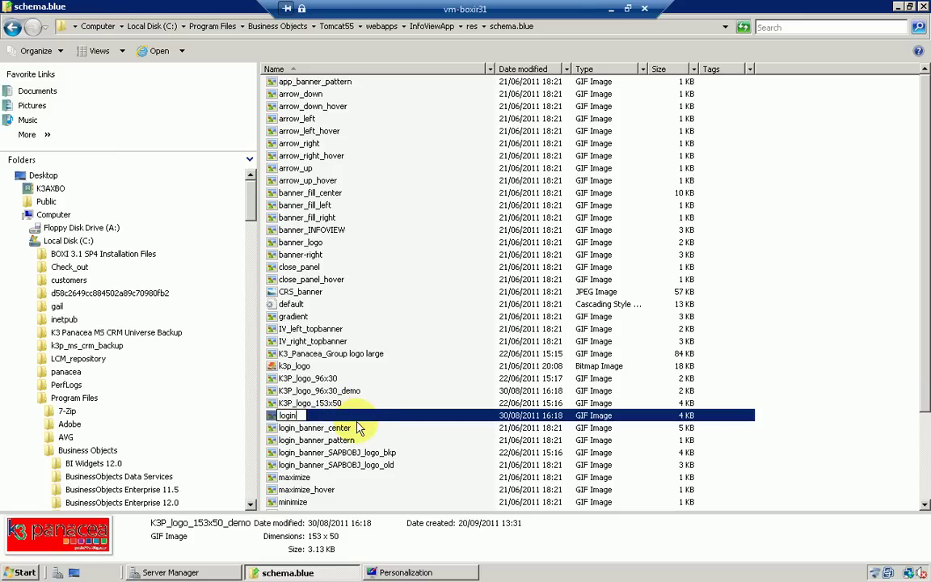
type("banned_SAPBO")
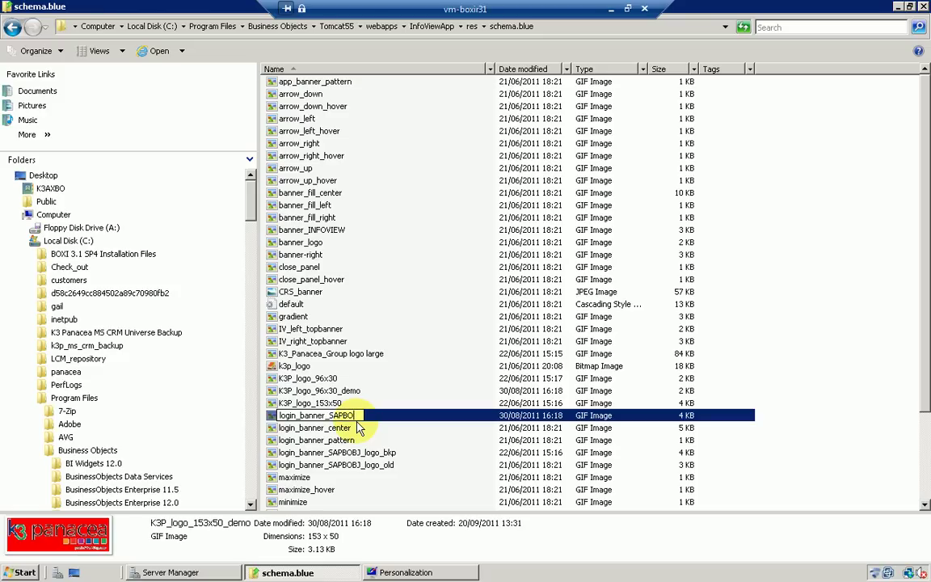
type("BJ_logo")
key("Return")
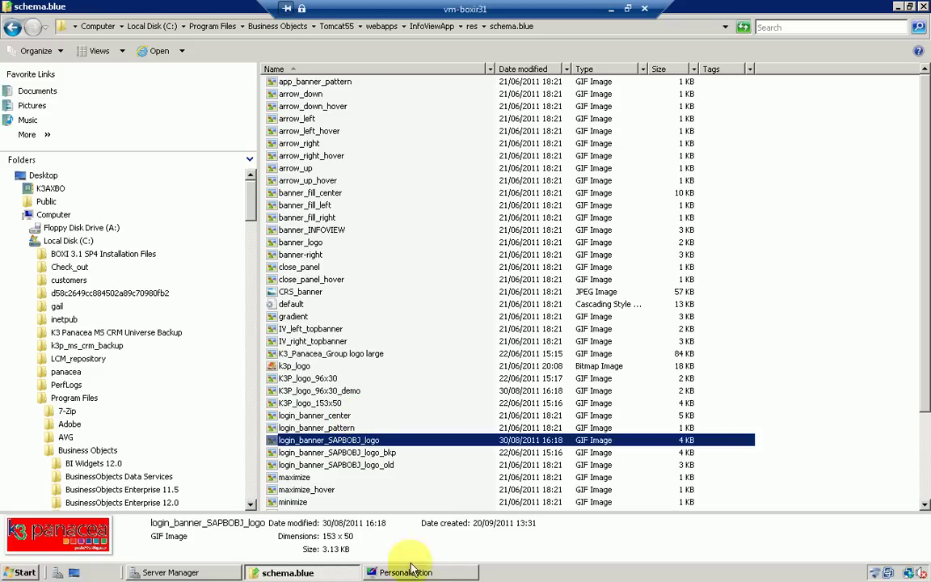
- Reload the local InfoView logon page, confirming the resend, to show the red K3P banner
left_click(611, 10)
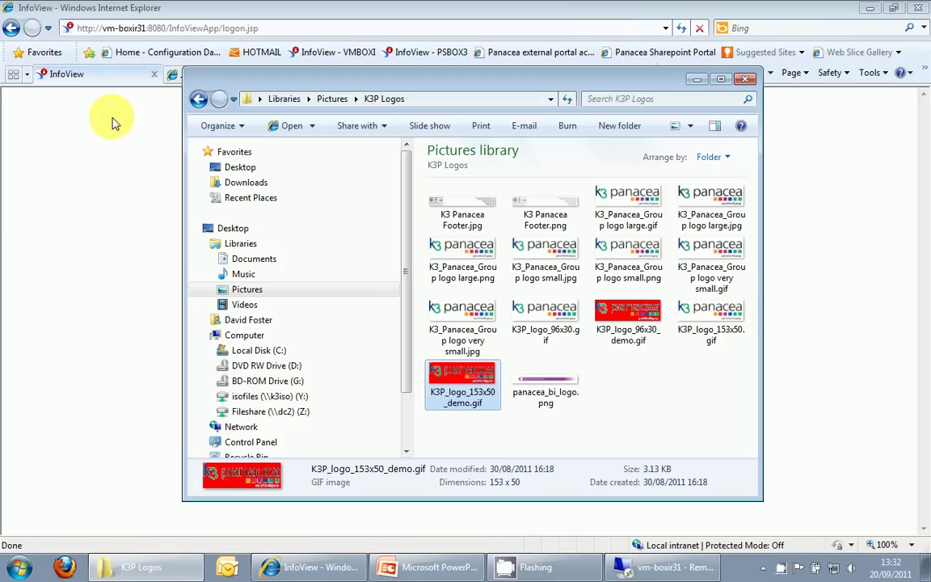
left_click(113, 119)
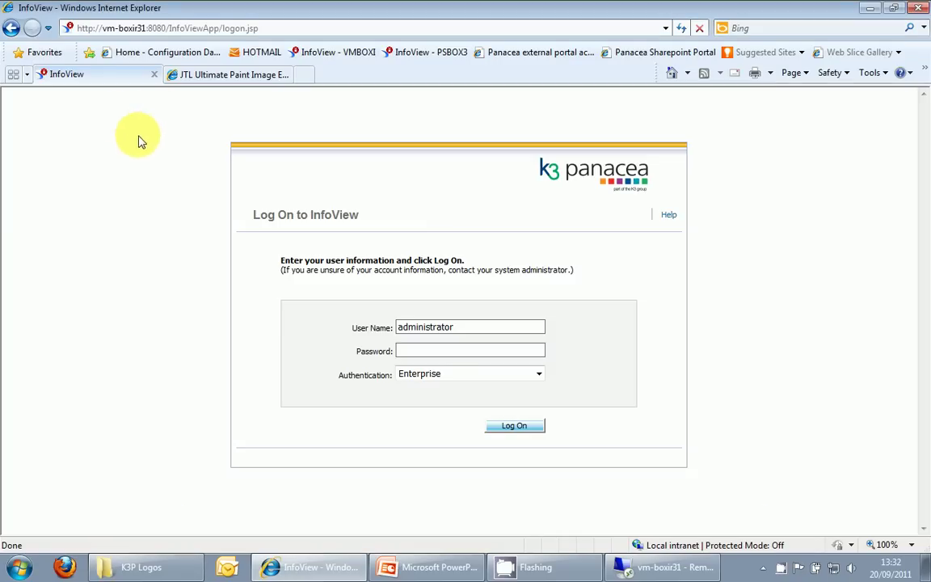
left_click(680, 28)
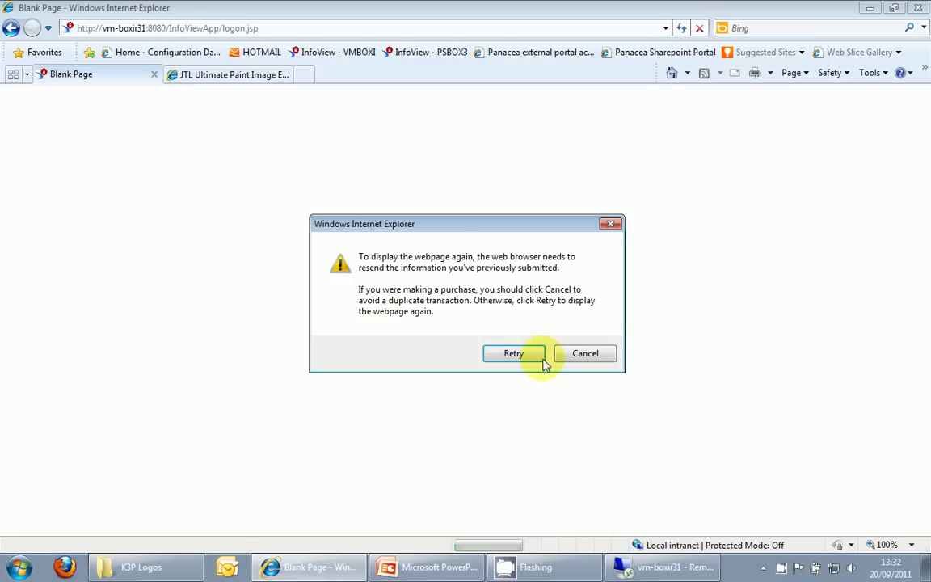
left_click(511, 353)
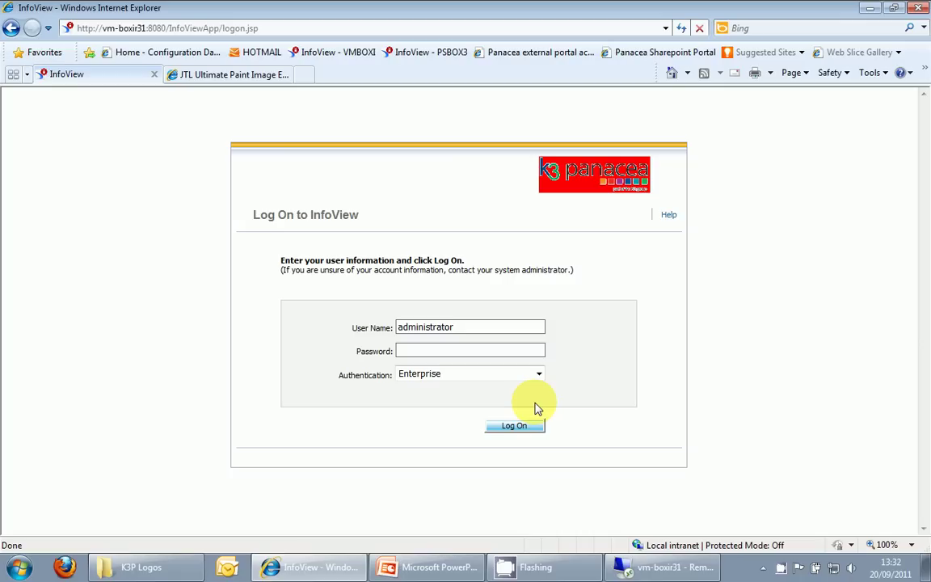
- Switch to the PowerPoint presentation and select slide 2
left_click_drag(624, 566, 594, 527)
left_click(428, 566)
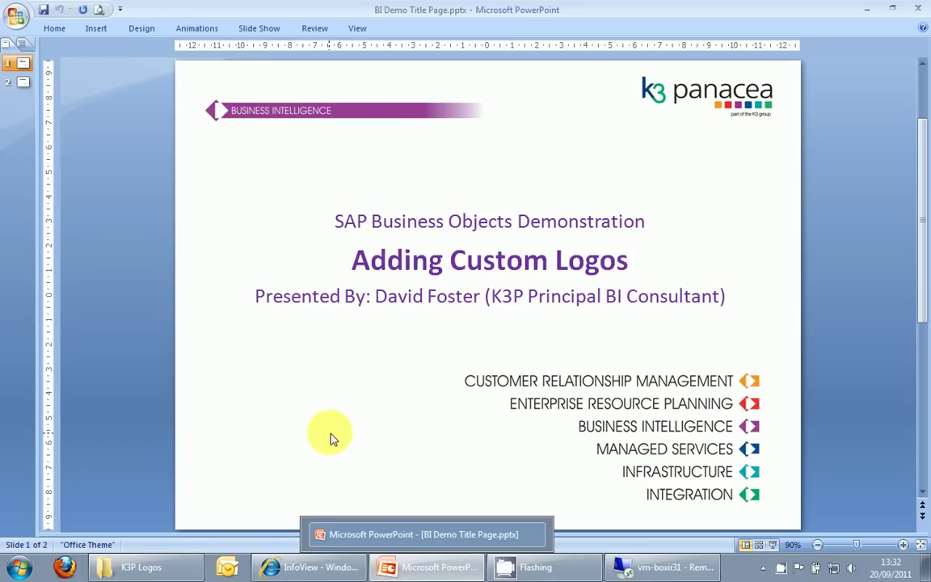
left_click(17, 82)
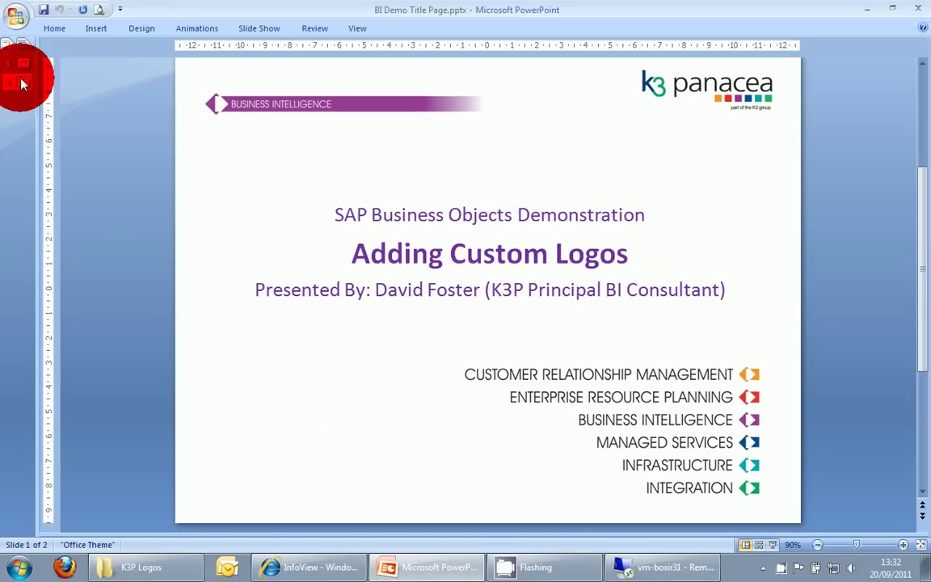